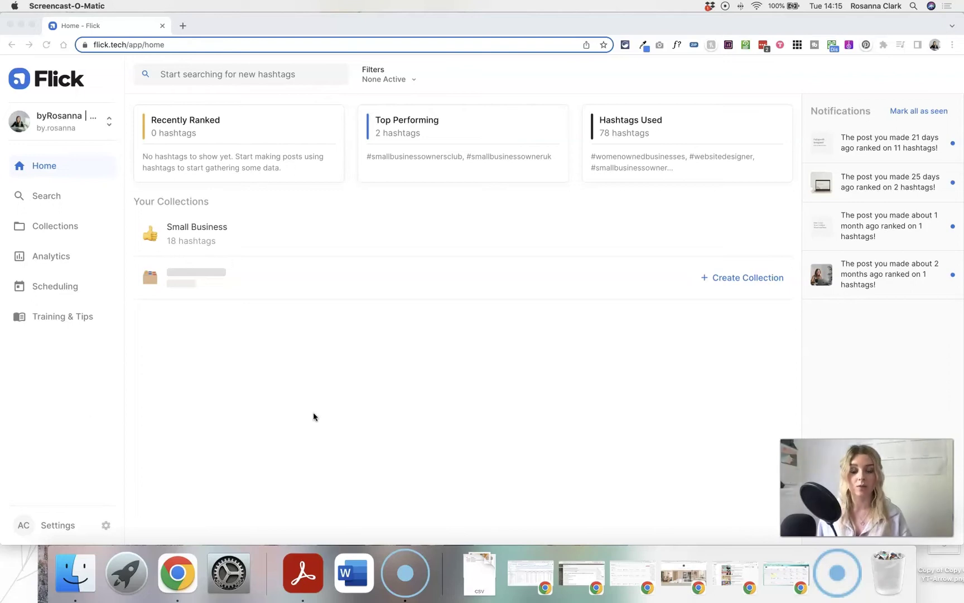
Look through the Search, Collections, Analytics and Scheduling sections and the account switcher
{"action": "left_click", "coordinate": [370, 255]}
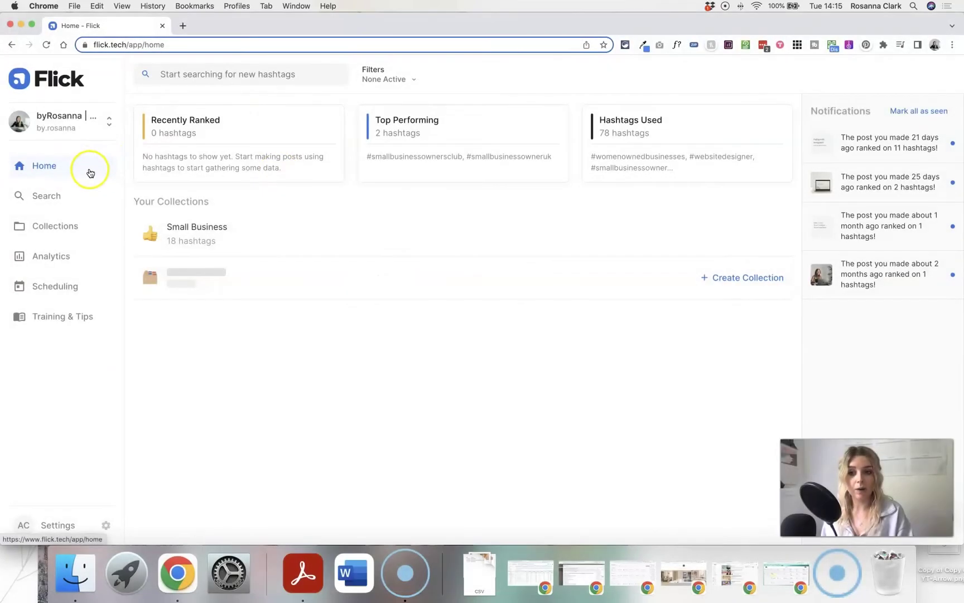
{"action": "left_click", "coordinate": [35, 199]}
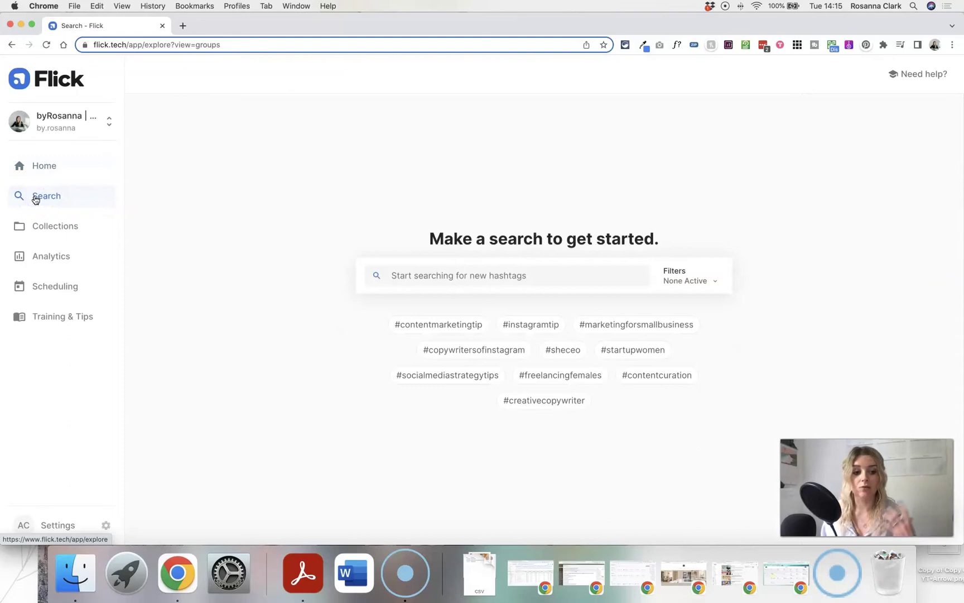
{"action": "left_click", "coordinate": [53, 229]}
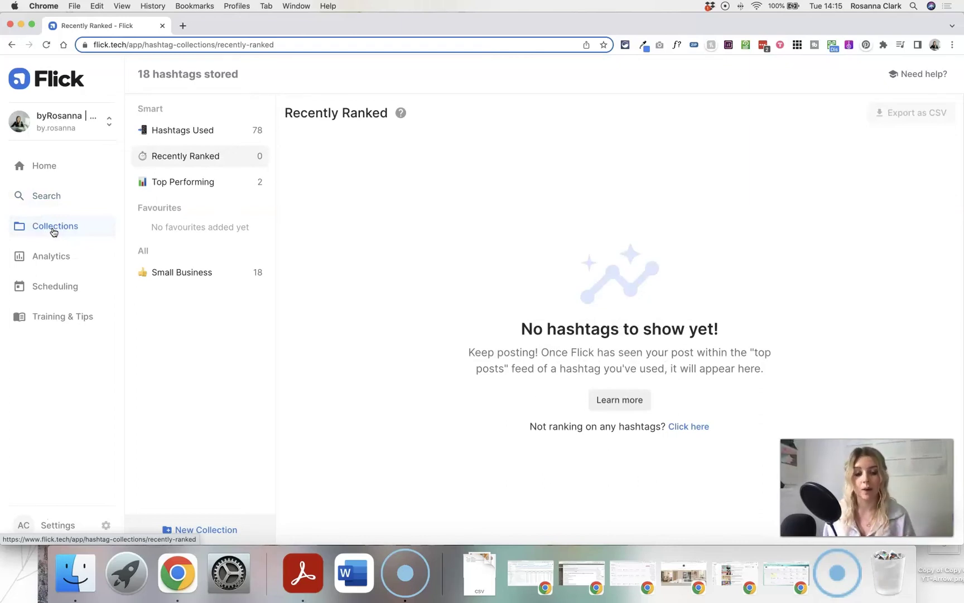
{"action": "left_click", "coordinate": [48, 255]}
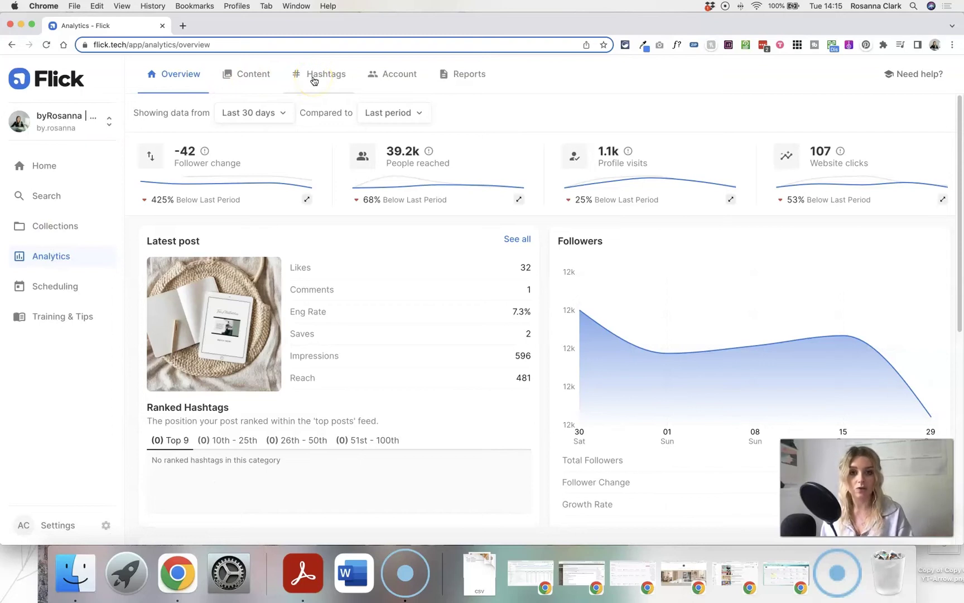
{"action": "left_click", "coordinate": [71, 281]}
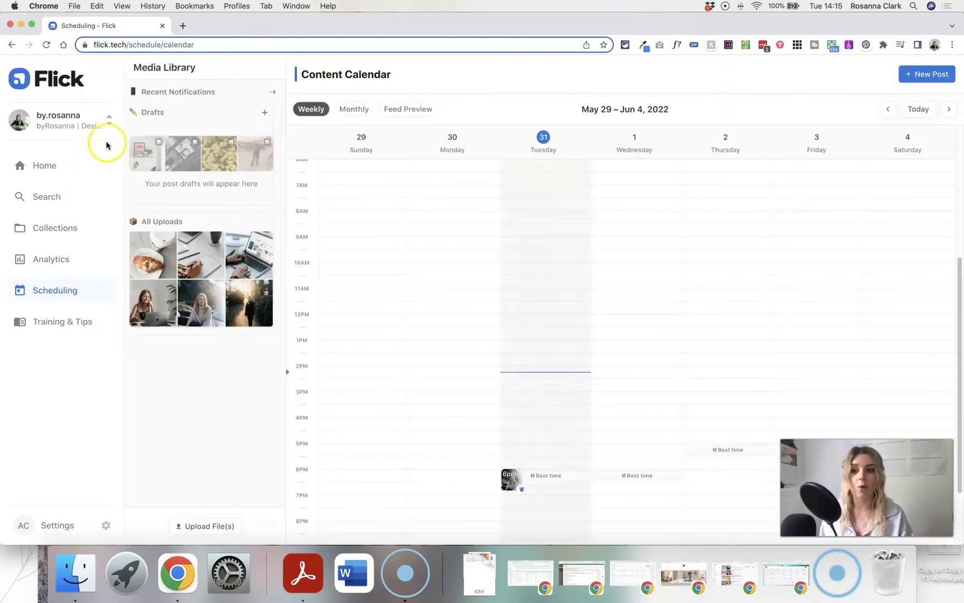
{"action": "left_click", "coordinate": [97, 126]}
{"action": "left_click", "coordinate": [97, 126]}
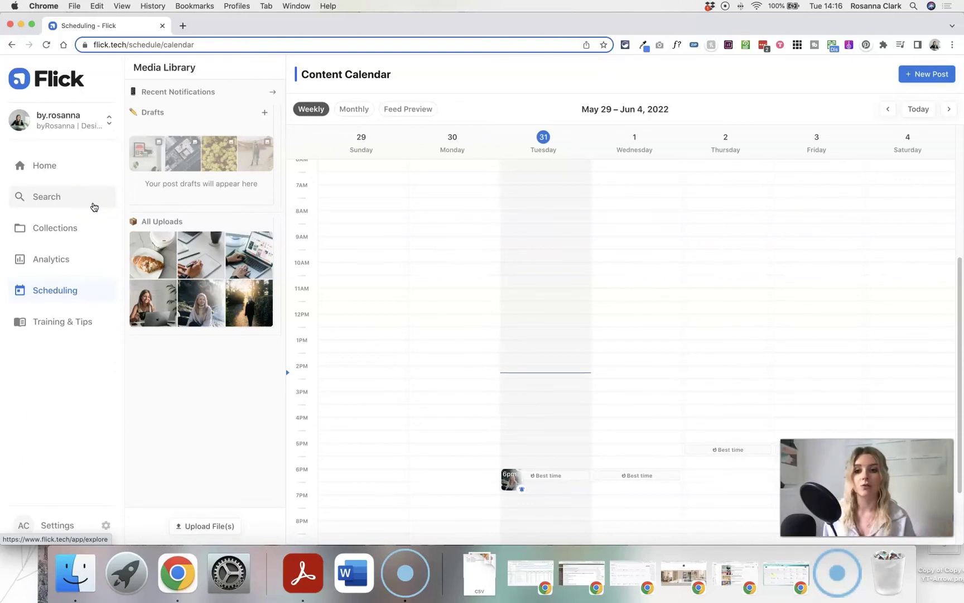
{"action": "mouse_move", "coordinate": [141, 286]}
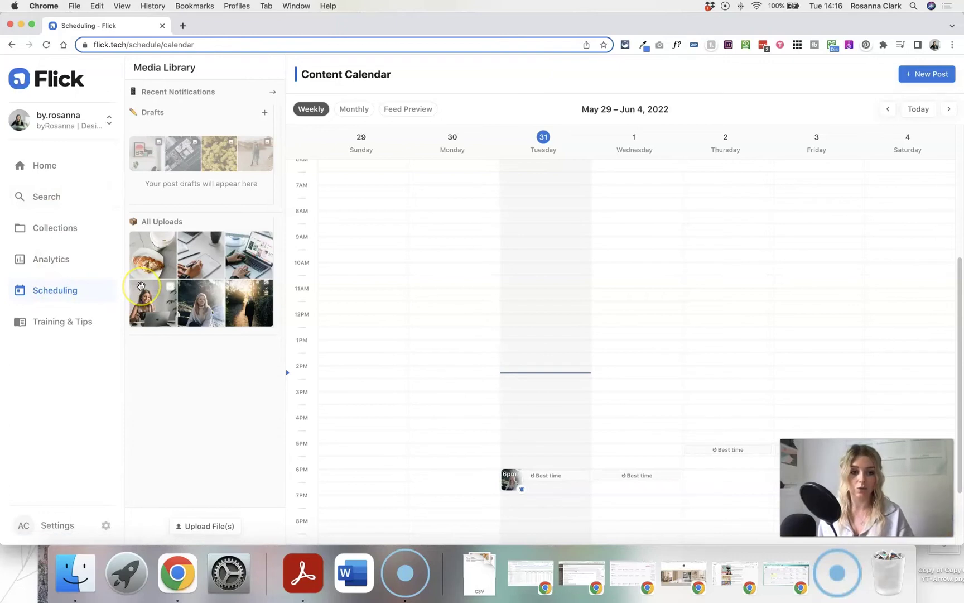
Run a hashtag search for "instagram tips" from the Search section
{"action": "left_click", "coordinate": [54, 198]}
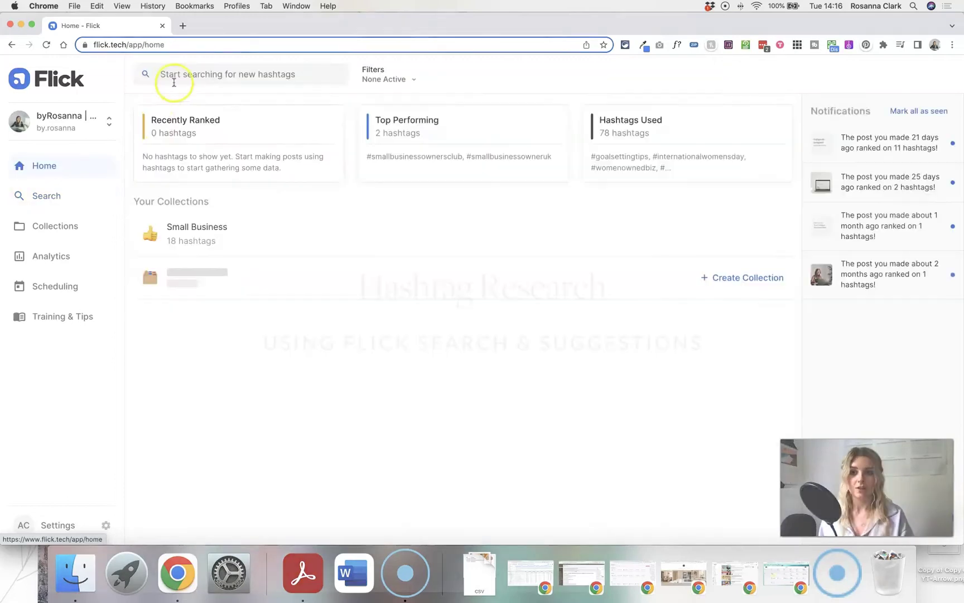
{"action": "left_click", "coordinate": [173, 75]}
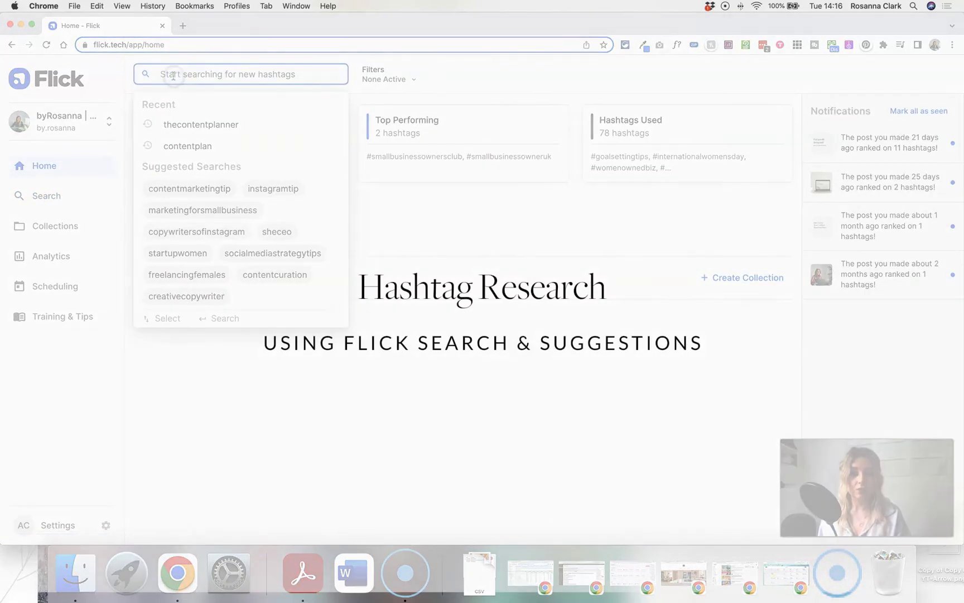
{"action": "left_click", "coordinate": [70, 196]}
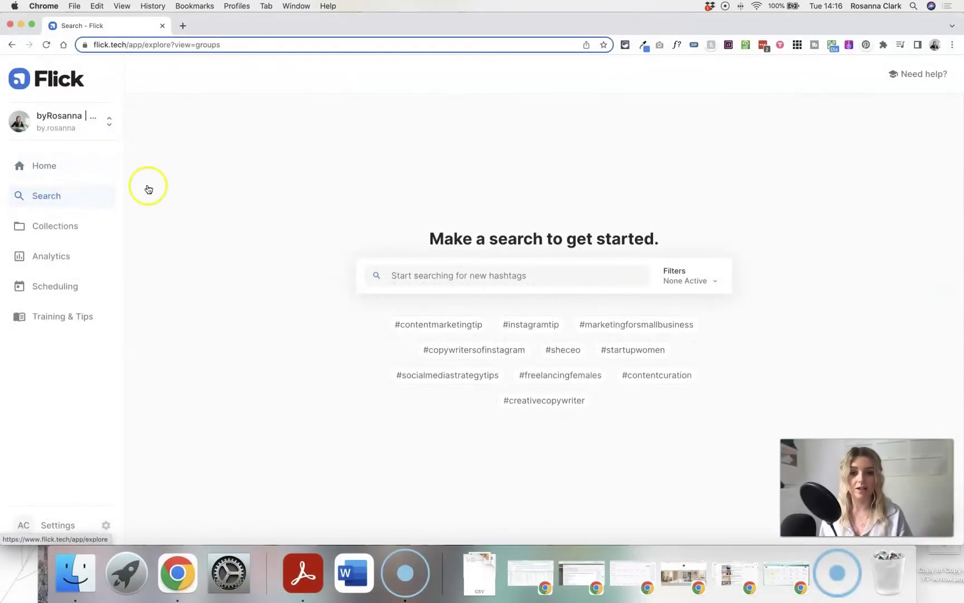
{"action": "left_click", "coordinate": [442, 273]}
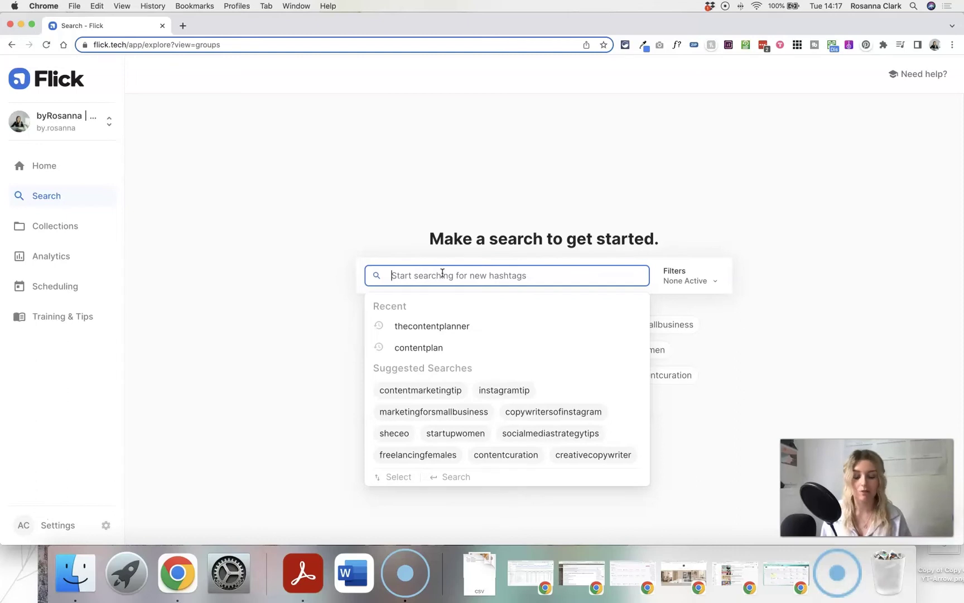
{"action": "type", "text": "inst"}
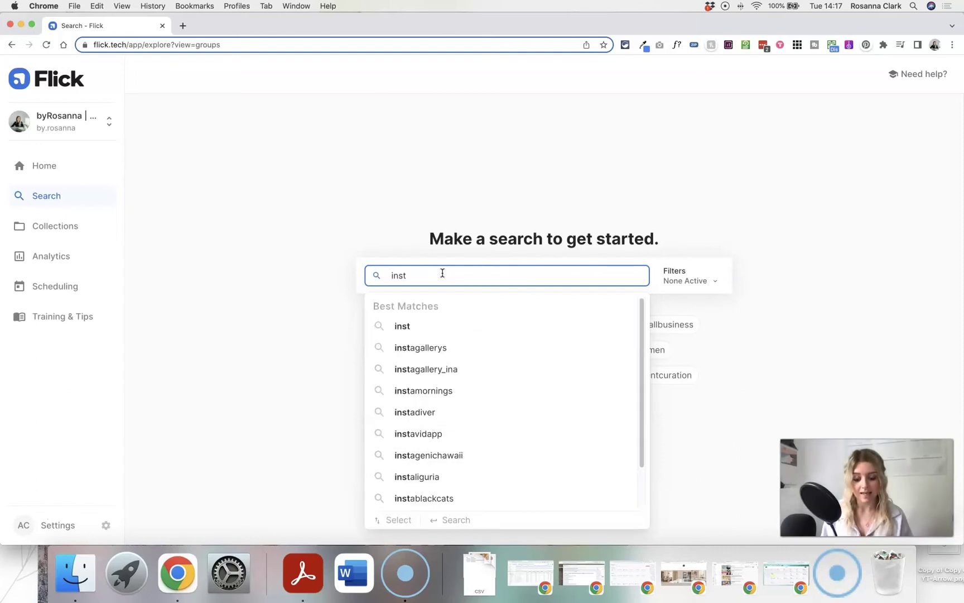
{"action": "type", "text": "agram tips"}
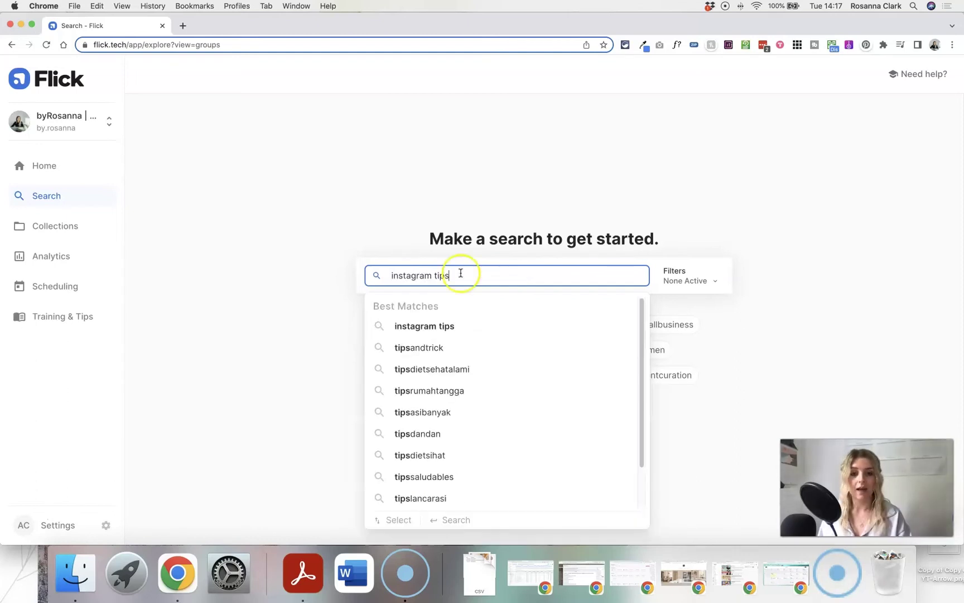
{"action": "left_click", "coordinate": [473, 326]}
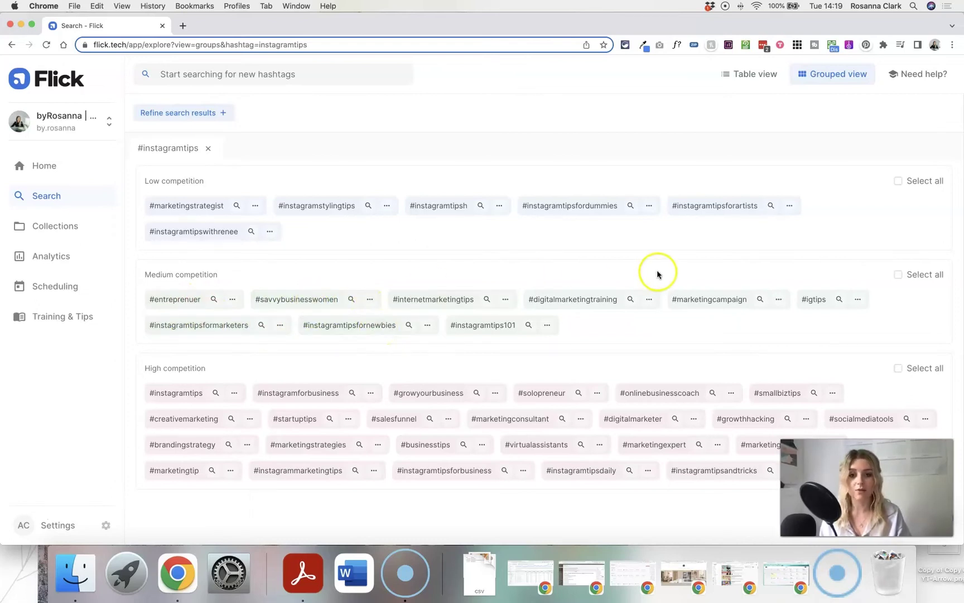
Select #internetmarketingtips and #instagramtipsfornewbies in the medium competition group and show the selection in the sidebar
{"action": "left_click", "coordinate": [418, 302]}
{"action": "left_click", "coordinate": [363, 325]}
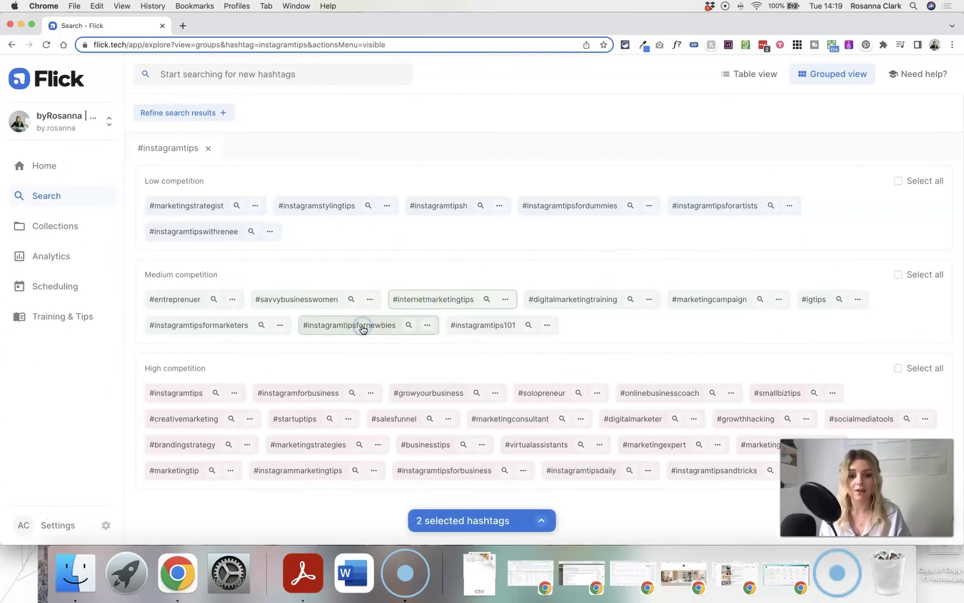
{"action": "left_click", "coordinate": [542, 523]}
{"action": "left_click", "coordinate": [419, 410]}
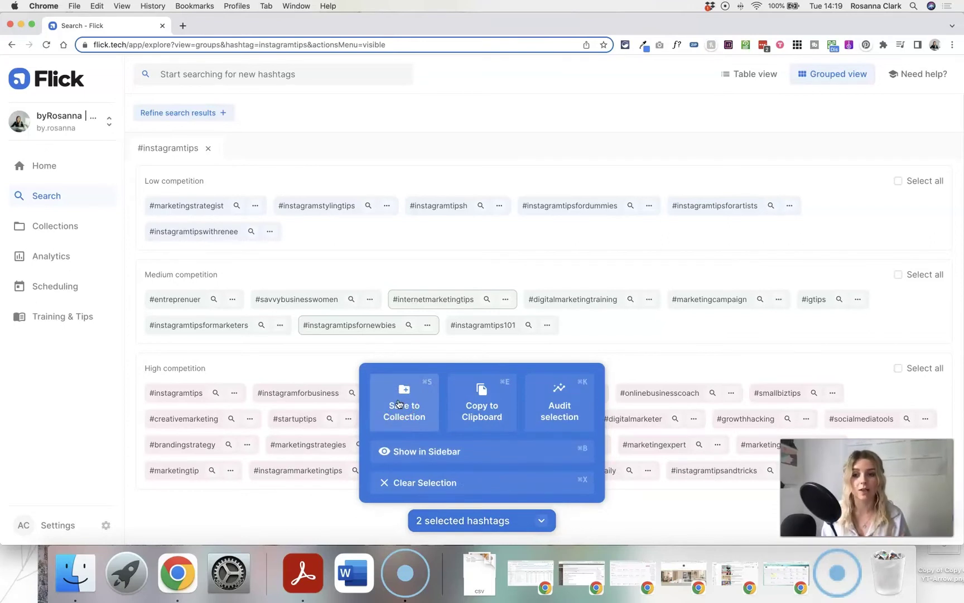
{"action": "left_click", "coordinate": [483, 395]}
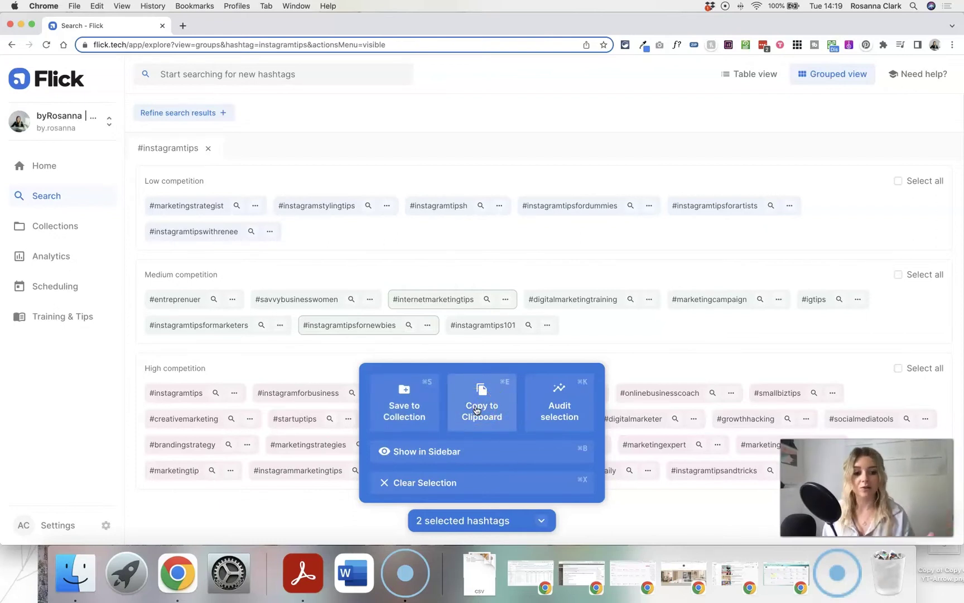
{"action": "left_click", "coordinate": [490, 394]}
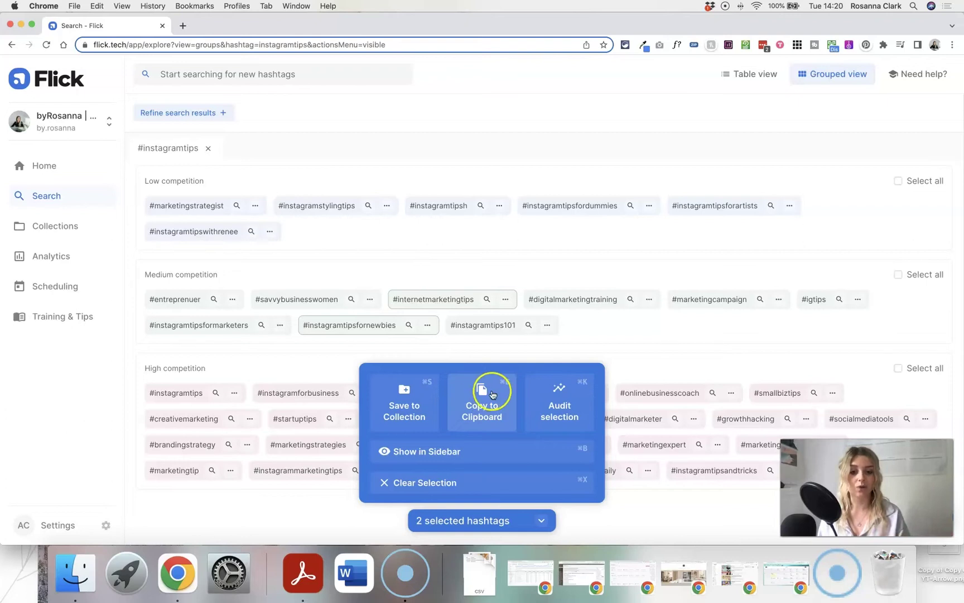
{"action": "left_click", "coordinate": [536, 394]}
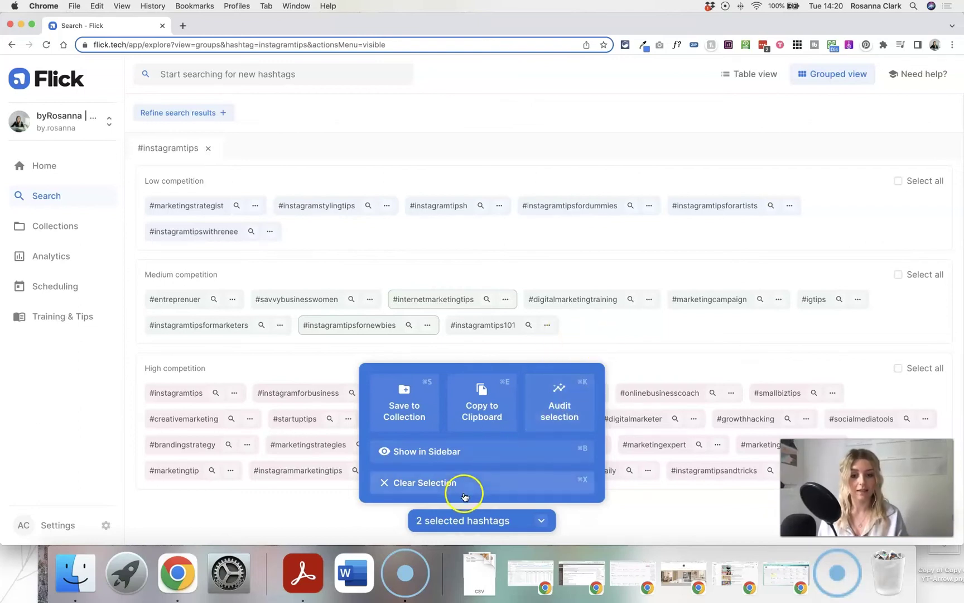
{"action": "left_click", "coordinate": [433, 454]}
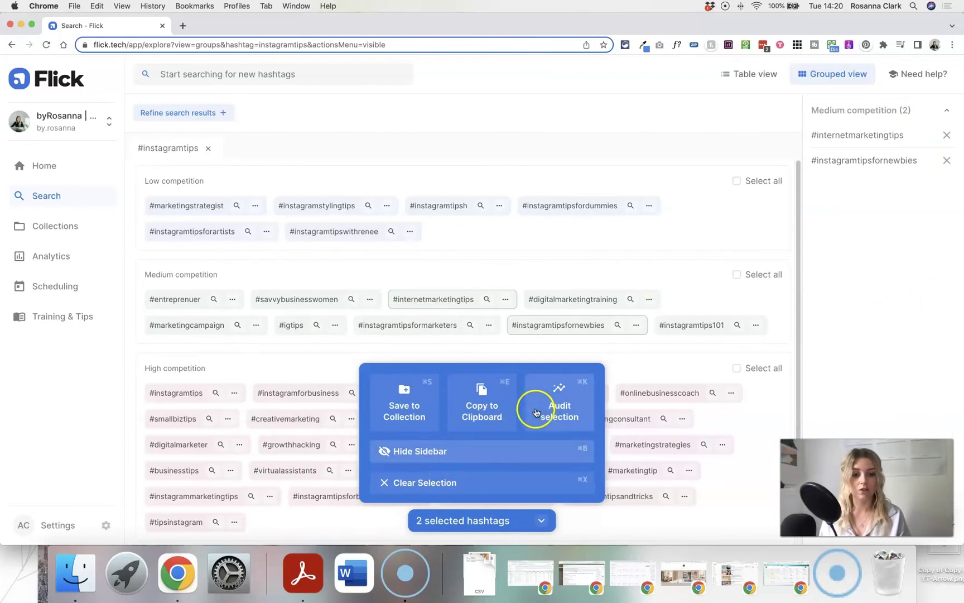
Hide the selection sidebar and clear the selected hashtags
{"action": "left_click", "coordinate": [465, 456]}
{"action": "left_click", "coordinate": [454, 484]}
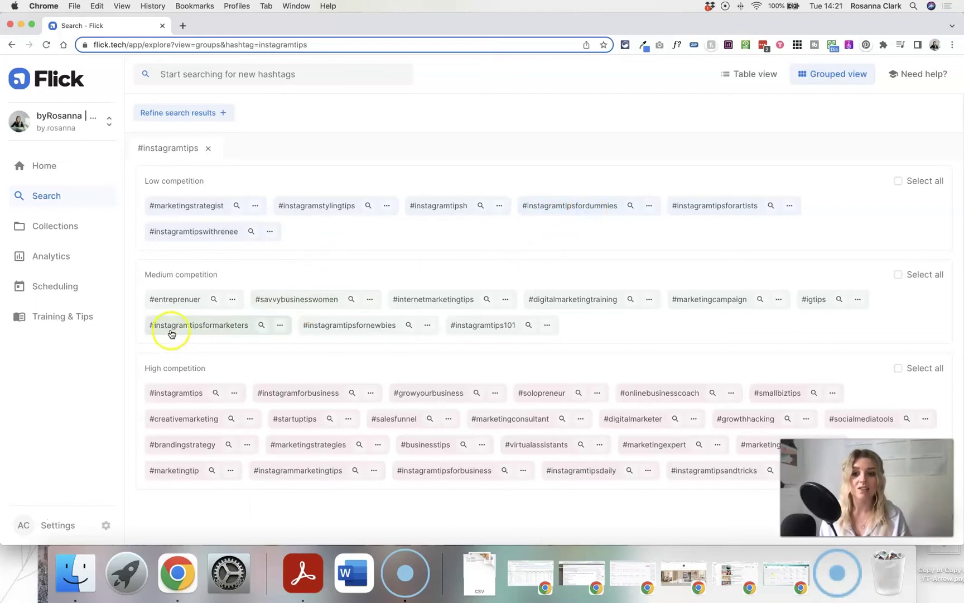
Select the hashtags #instagramtipsfornewbies, #instagramtipsformarketers, #instagramtipsfordummies, #instagramtipsforartists and #instagramtips101 in the low and medium competition groups
{"action": "left_click", "coordinate": [377, 330]}
{"action": "left_click", "coordinate": [233, 328]}
{"action": "left_click", "coordinate": [573, 207]}
{"action": "left_click", "coordinate": [716, 208]}
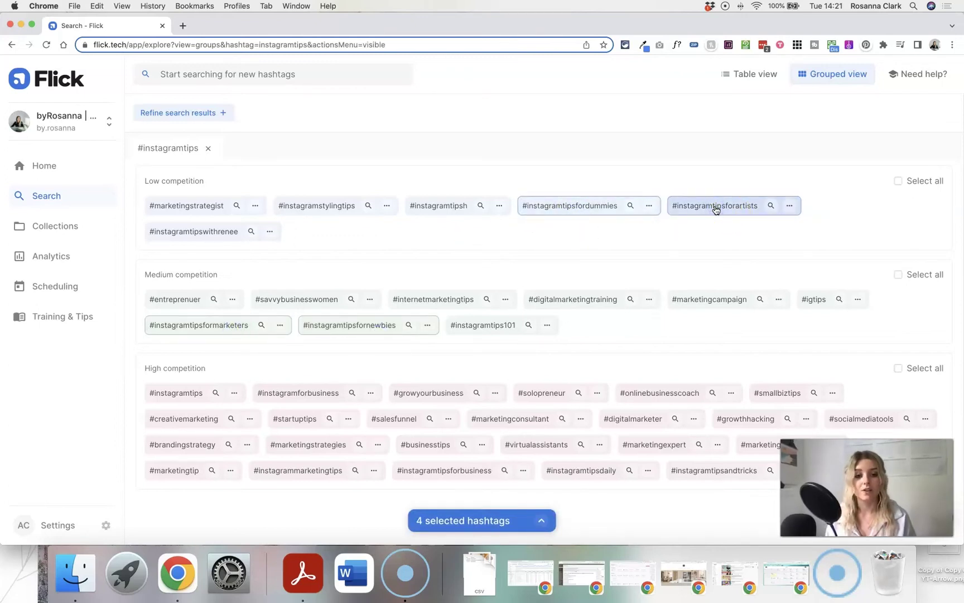
{"action": "left_click", "coordinate": [603, 249]}
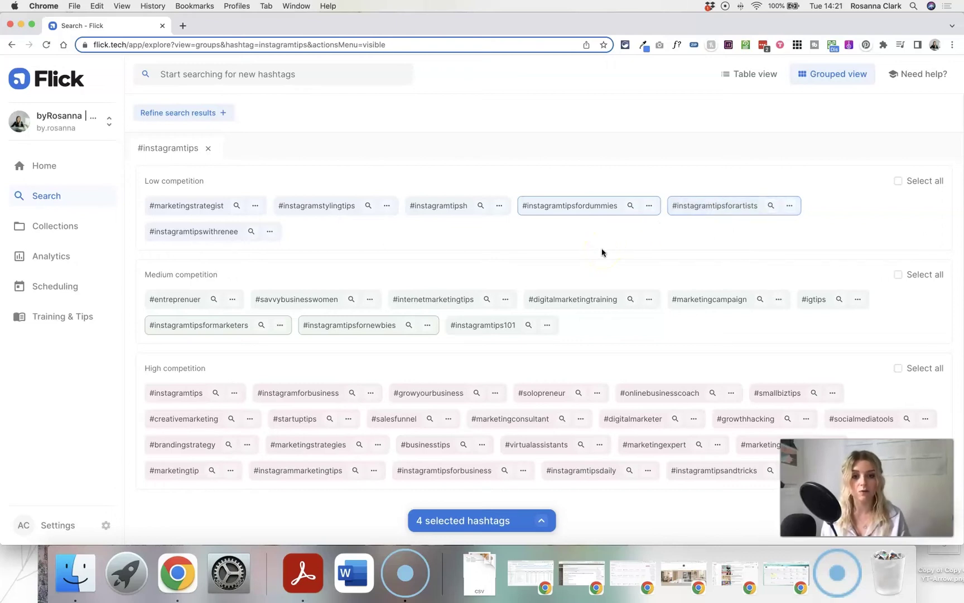
{"action": "left_click", "coordinate": [484, 325]}
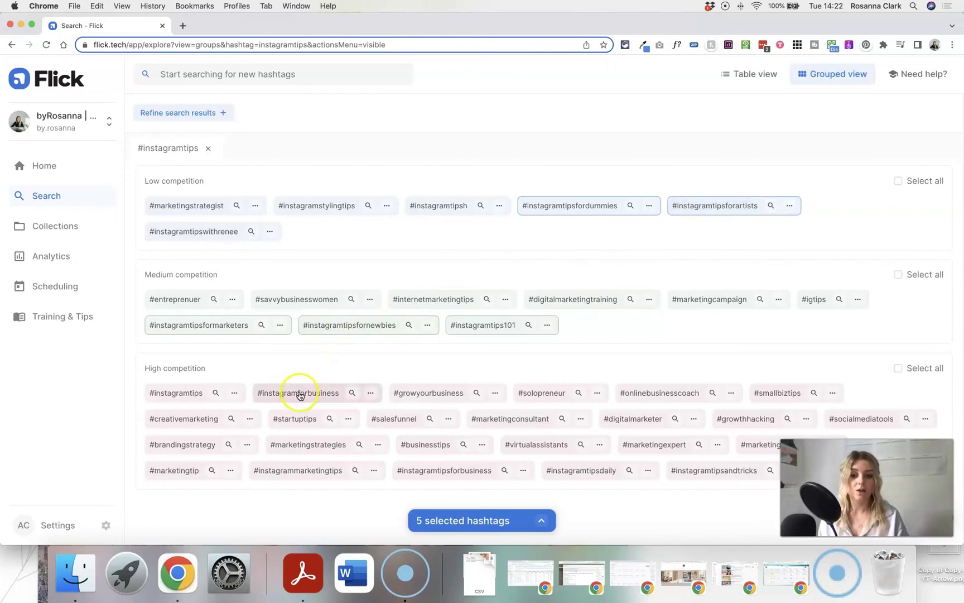
Run a related search on the high-competition hashtag #instagramforbusiness and compare its results with those for #instagramtips
{"action": "left_click", "coordinate": [352, 395]}
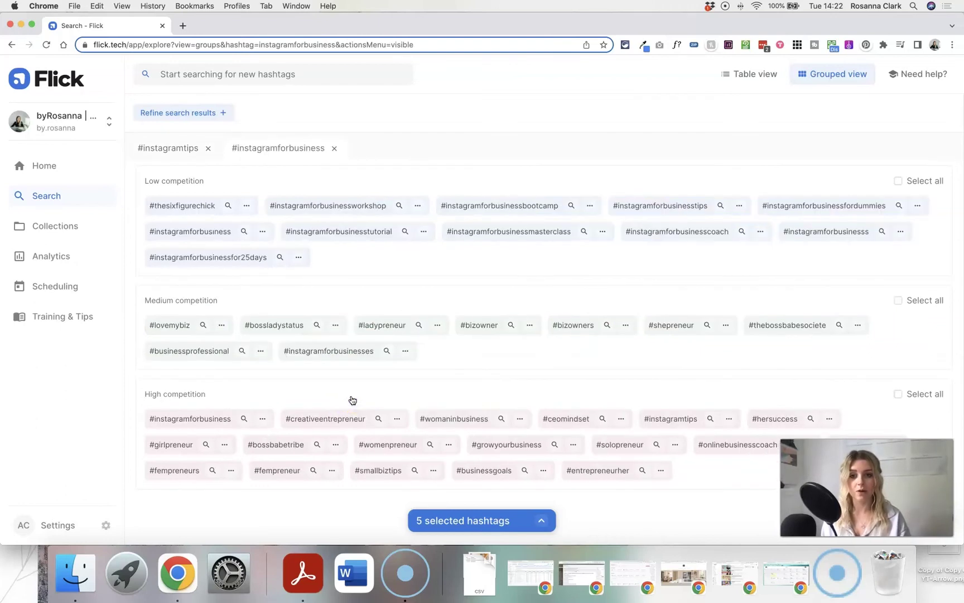
{"action": "left_click", "coordinate": [180, 148]}
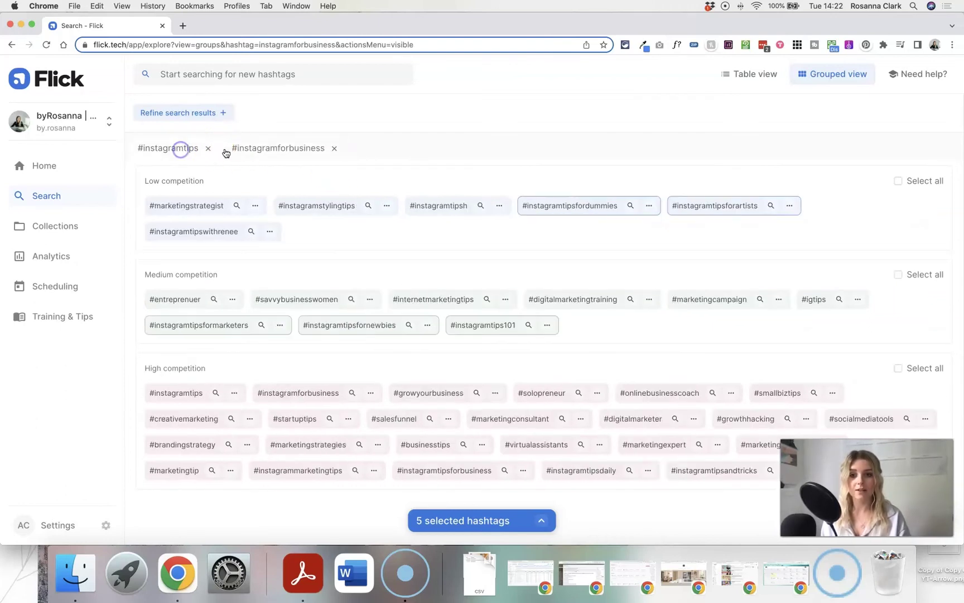
{"action": "left_click", "coordinate": [263, 151]}
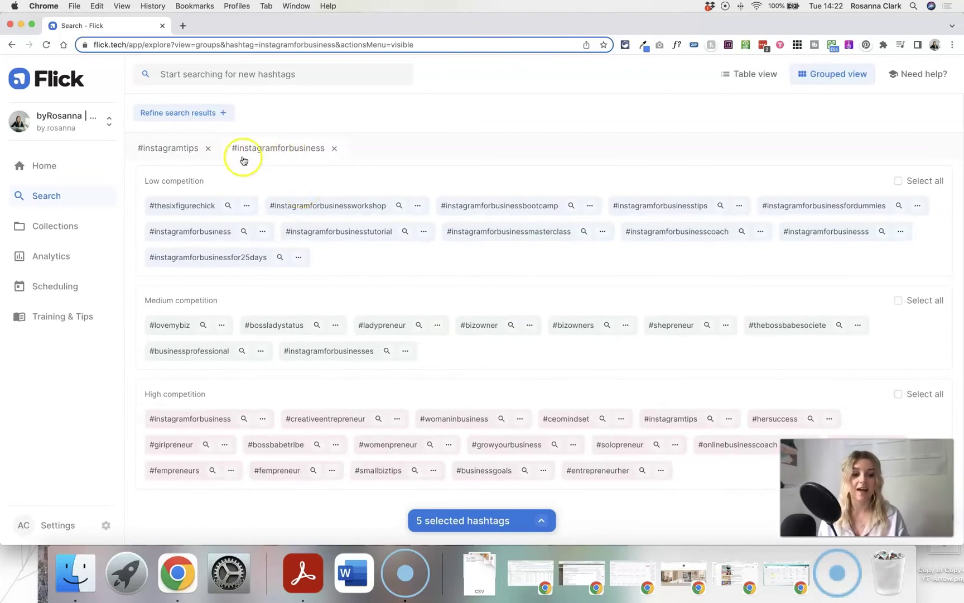
{"action": "left_click", "coordinate": [170, 149]}
Add #instagramforbusinesstips, #instagramforbusinesscoach and #instagramforbusinesss from the low competition #instagramforbusiness results to the selection
{"action": "left_click", "coordinate": [266, 155]}
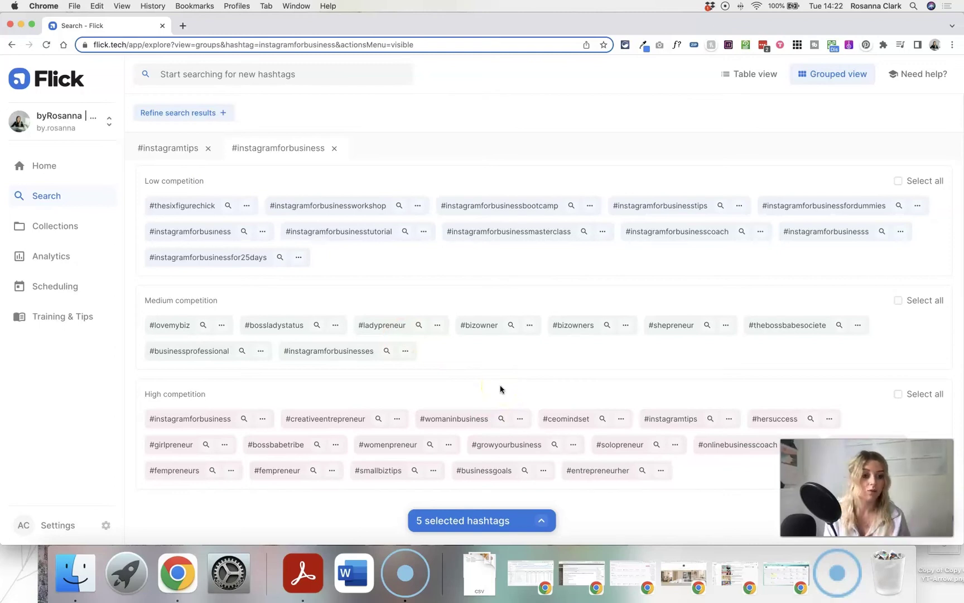
{"action": "left_click_drag", "start_coordinate": [501, 363], "coordinate": [758, 137]}
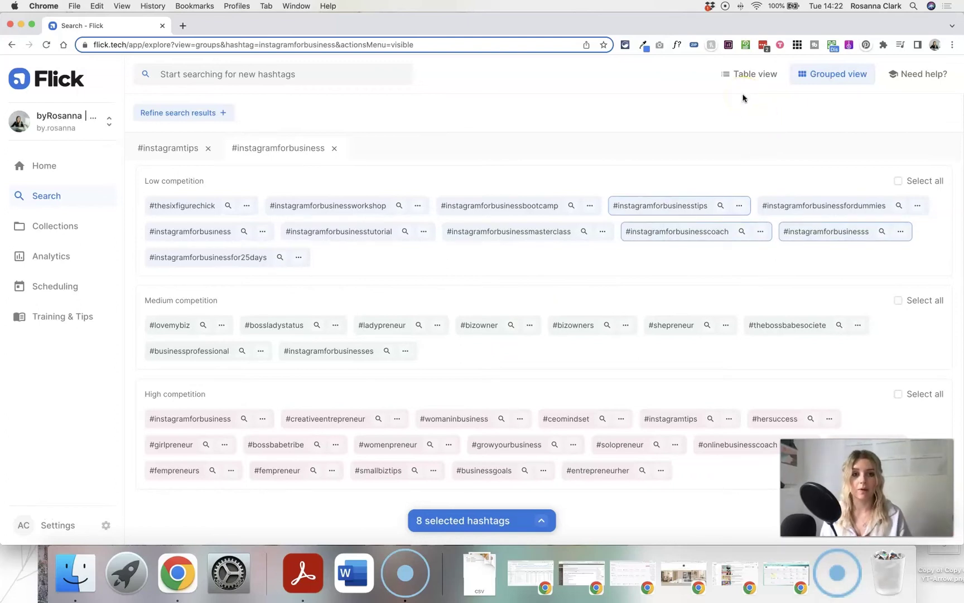
Show the #instagramforbusiness results as a table and examine competition score, potential reach, daily average post count, likes and comments
{"action": "left_click", "coordinate": [748, 74]}
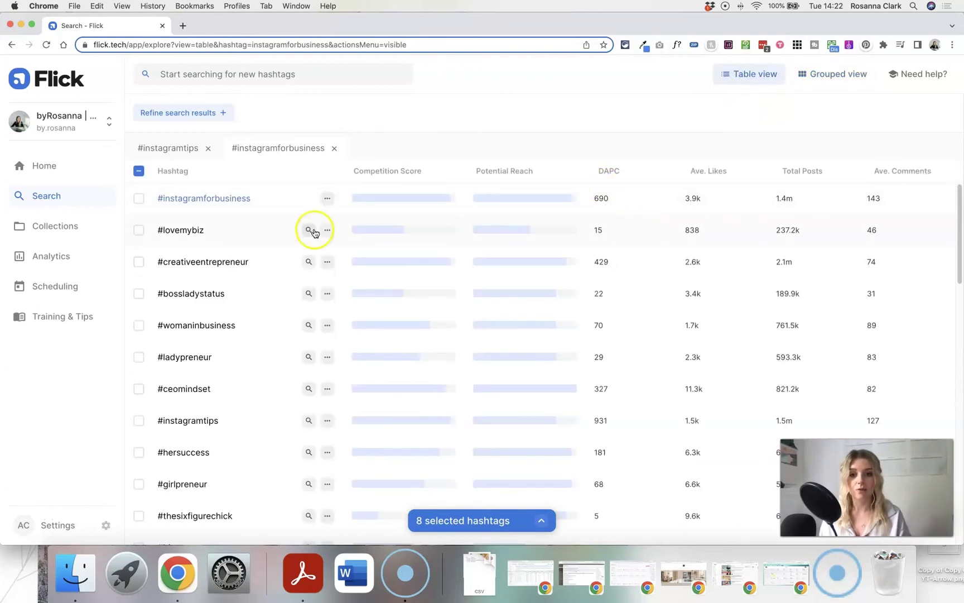
{"action": "mouse_move", "coordinate": [366, 202]}
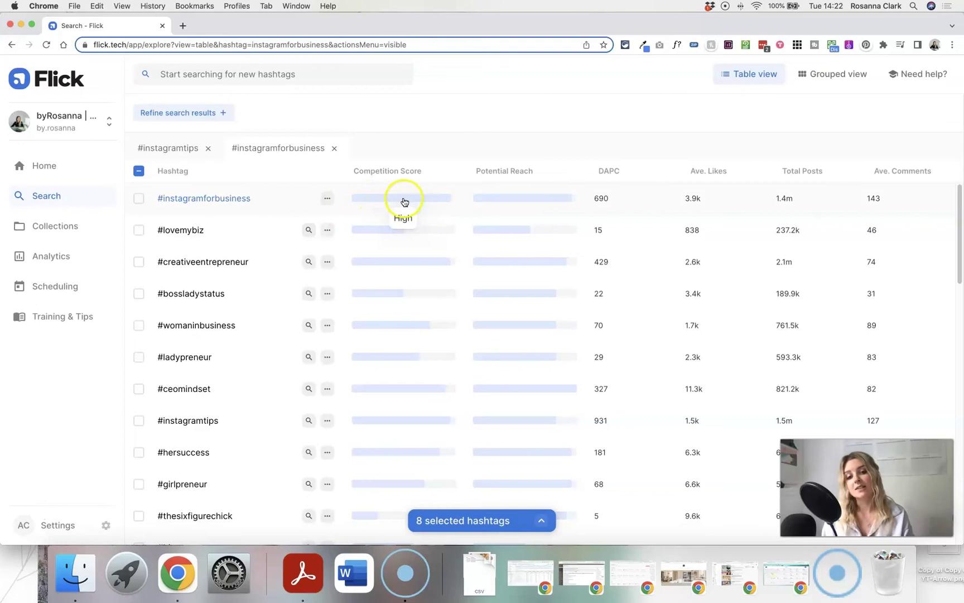
{"action": "mouse_move", "coordinate": [521, 199]}
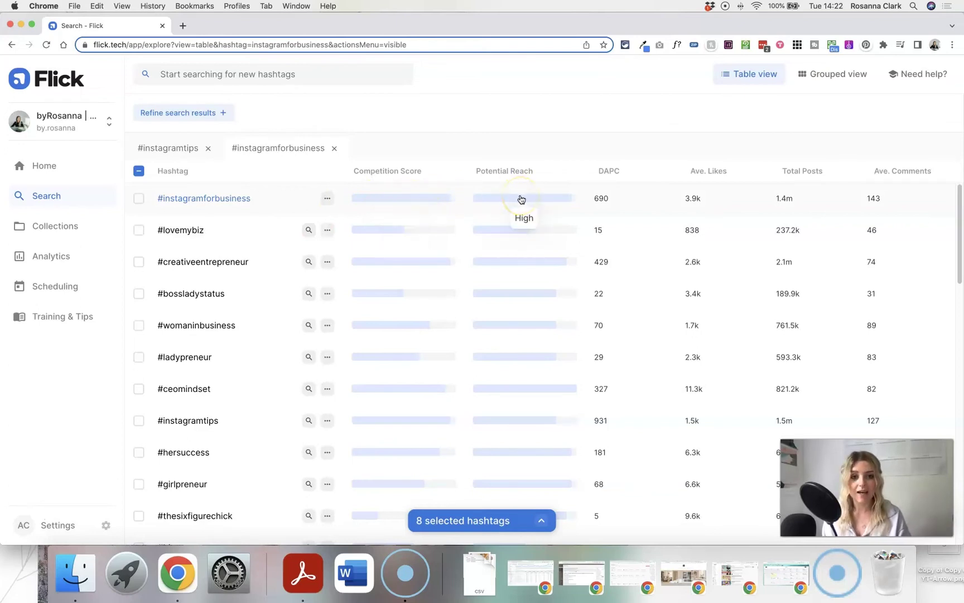
{"action": "mouse_move", "coordinate": [612, 175]}
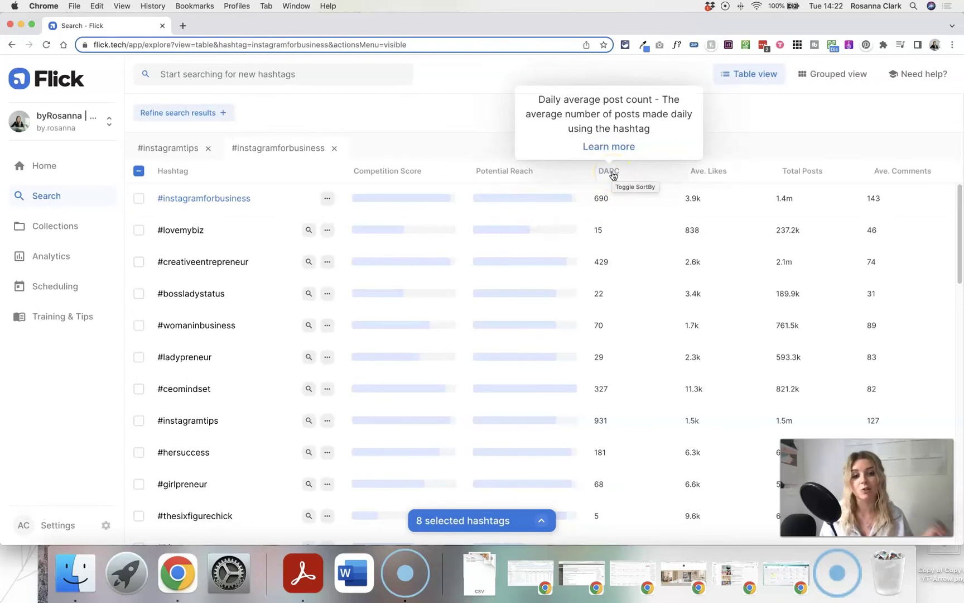
{"action": "left_click", "coordinate": [608, 202]}
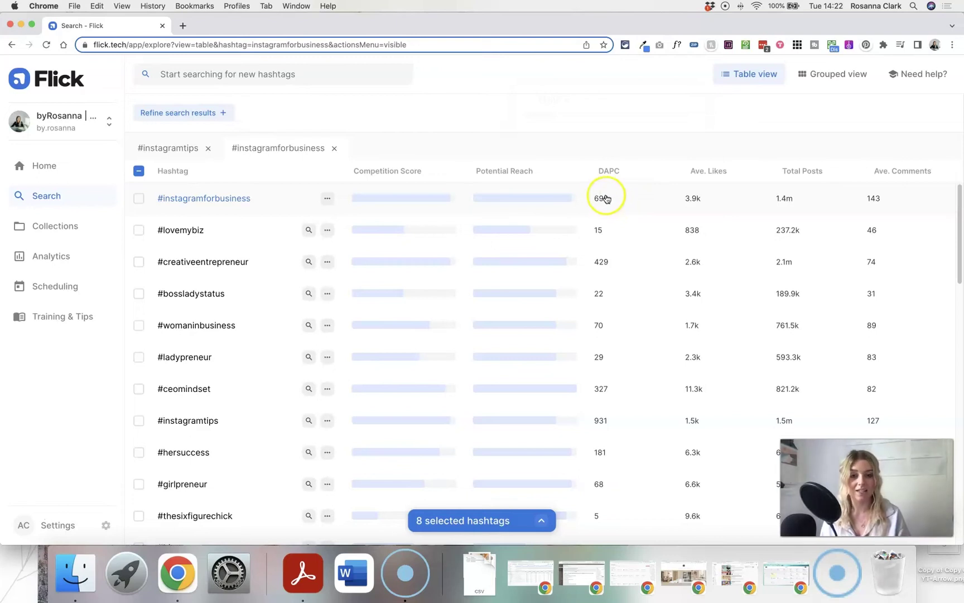
{"action": "left_click", "coordinate": [694, 200]}
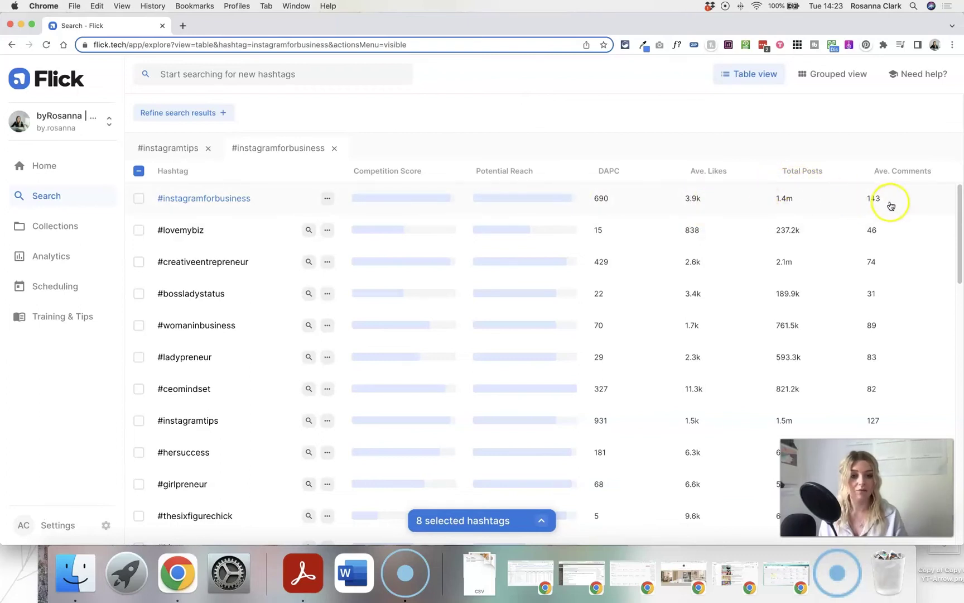
Sort the #instagramforbusiness results table by highest potential reach and examine the ranked hashtags
{"action": "scroll", "coordinate": [592, 276], "scroll_direction": "down", "scroll_amount": 5}
{"action": "scroll", "coordinate": [593, 277], "scroll_direction": "down", "scroll_amount": 3}
{"action": "left_click", "coordinate": [551, 294]}
{"action": "scroll", "coordinate": [551, 296], "scroll_direction": "up", "scroll_amount": 8}
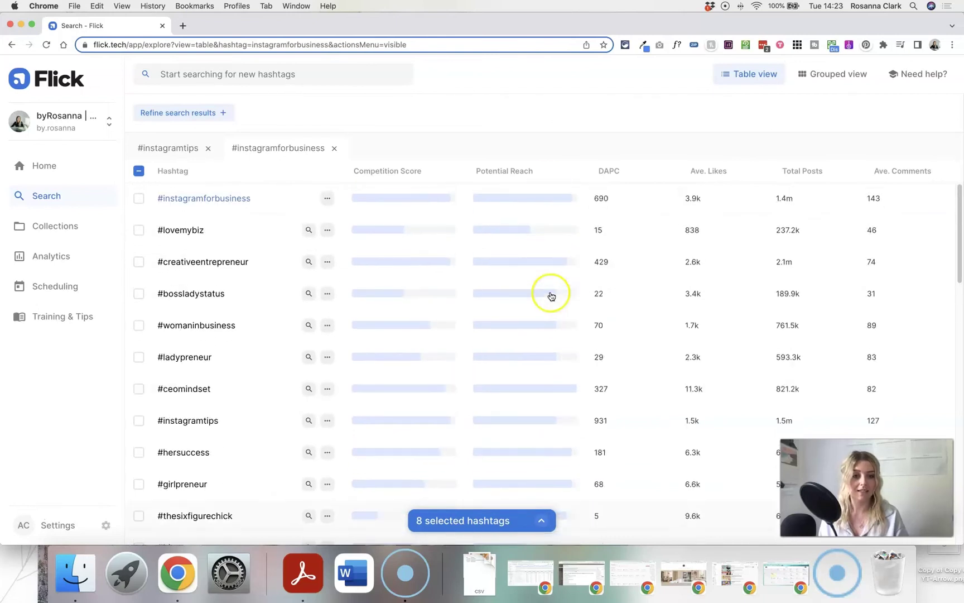
{"action": "mouse_move", "coordinate": [510, 174]}
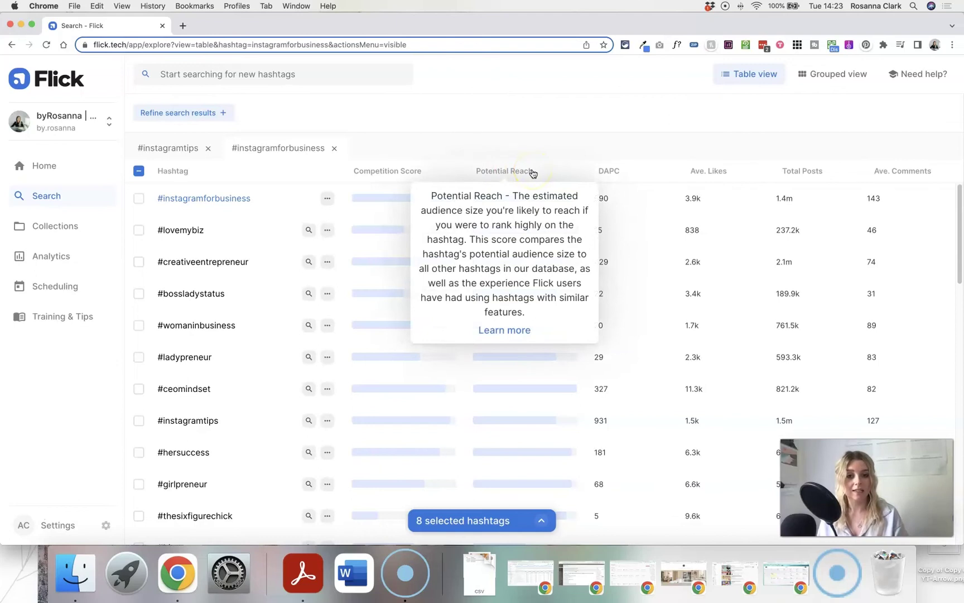
{"action": "left_click", "coordinate": [537, 171]}
{"action": "left_click", "coordinate": [546, 172]}
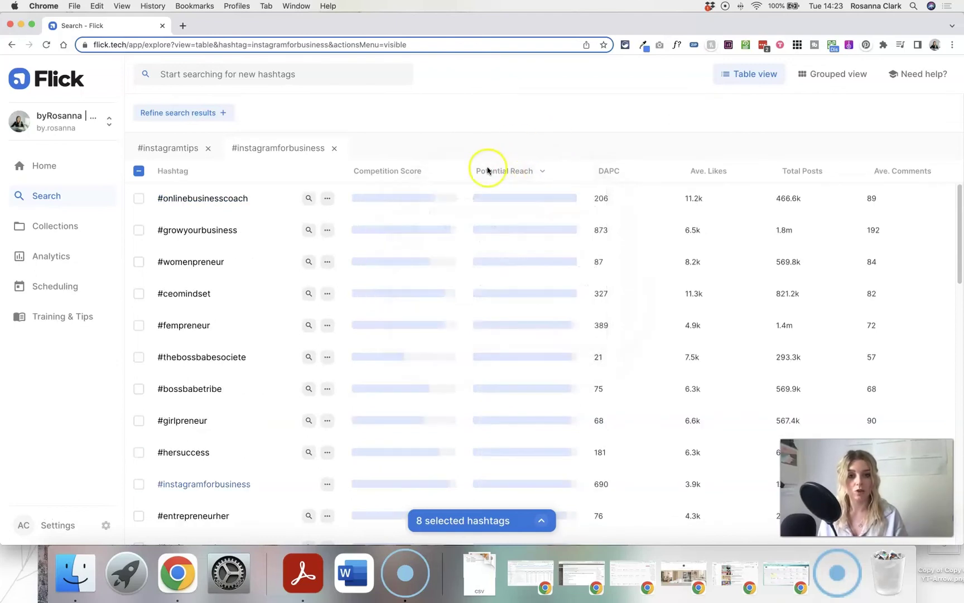
{"action": "scroll", "coordinate": [512, 361], "scroll_direction": "down", "scroll_amount": 1}
{"action": "scroll", "coordinate": [512, 361], "scroll_direction": "down", "scroll_amount": 5}
{"action": "scroll", "coordinate": [511, 361], "scroll_direction": "up", "scroll_amount": 5}
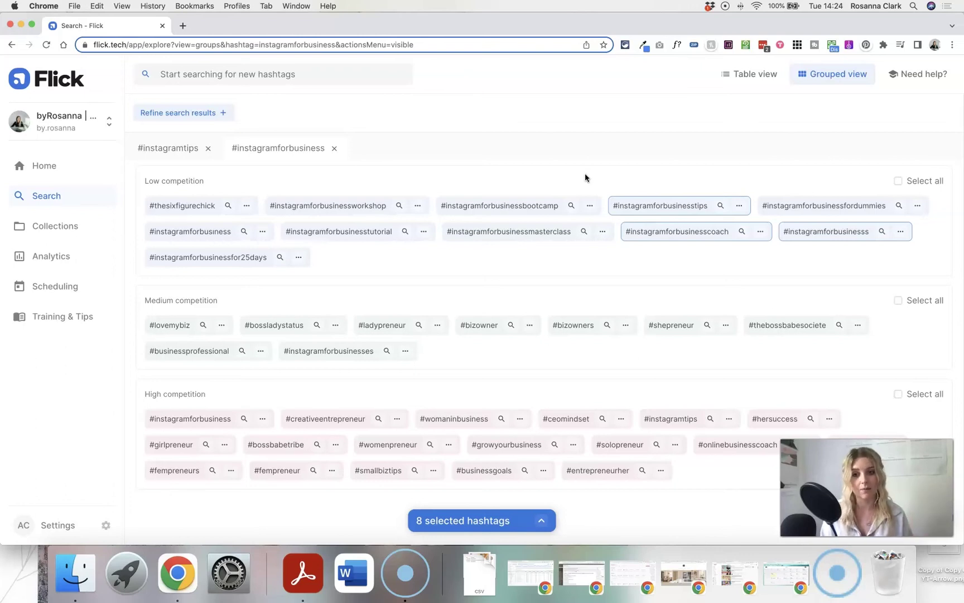
Apply Smart Filters to the grouped #instagramforbusiness results and review the total posts and average likes filters
{"action": "left_click", "coordinate": [199, 113]}
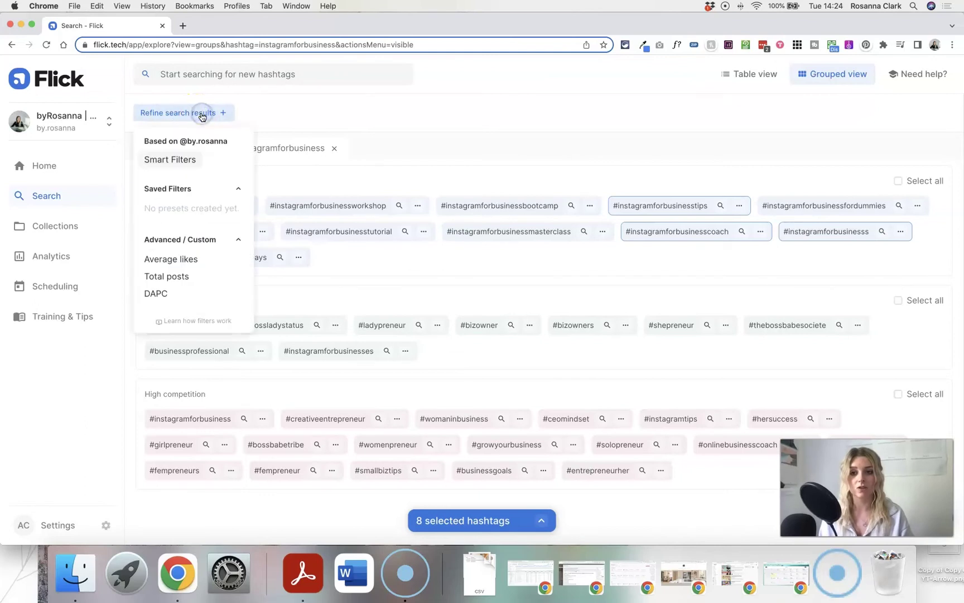
{"action": "left_click", "coordinate": [166, 162]}
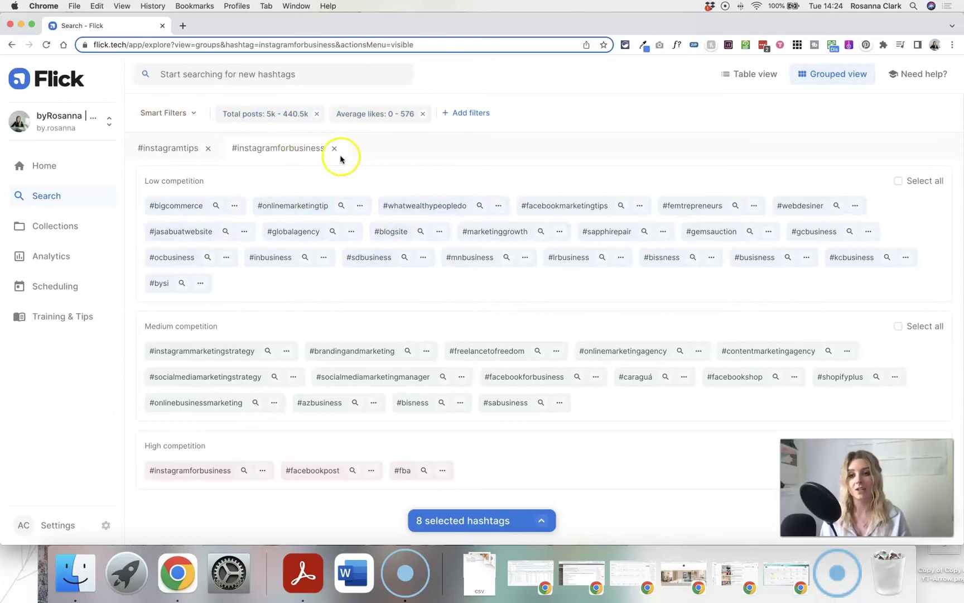
{"action": "left_click", "coordinate": [298, 123]}
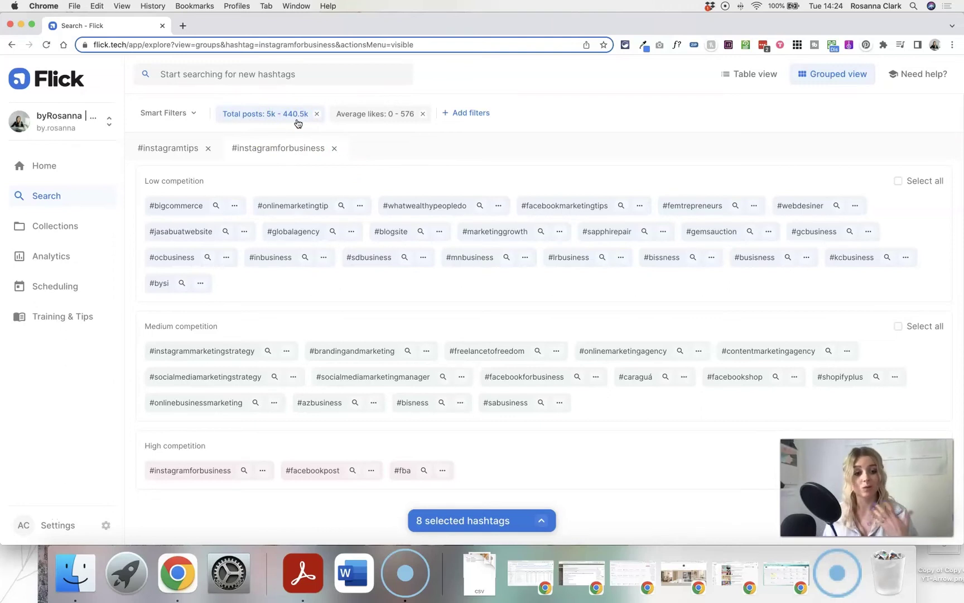
{"action": "left_click", "coordinate": [362, 120]}
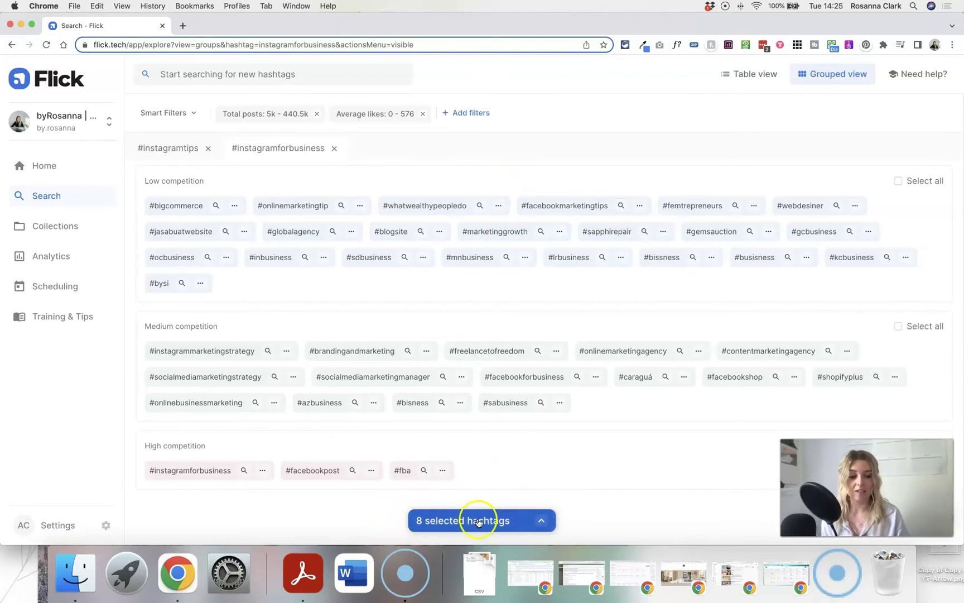
Show the selected hashtags in the sidebar and run an audit of the selection
{"action": "left_click", "coordinate": [544, 521]}
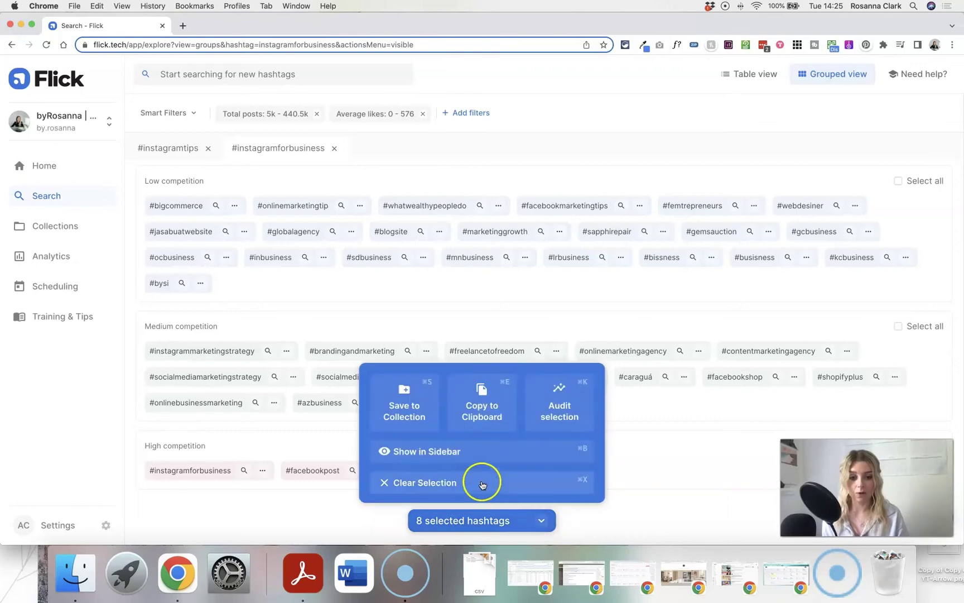
{"action": "left_click", "coordinate": [472, 451]}
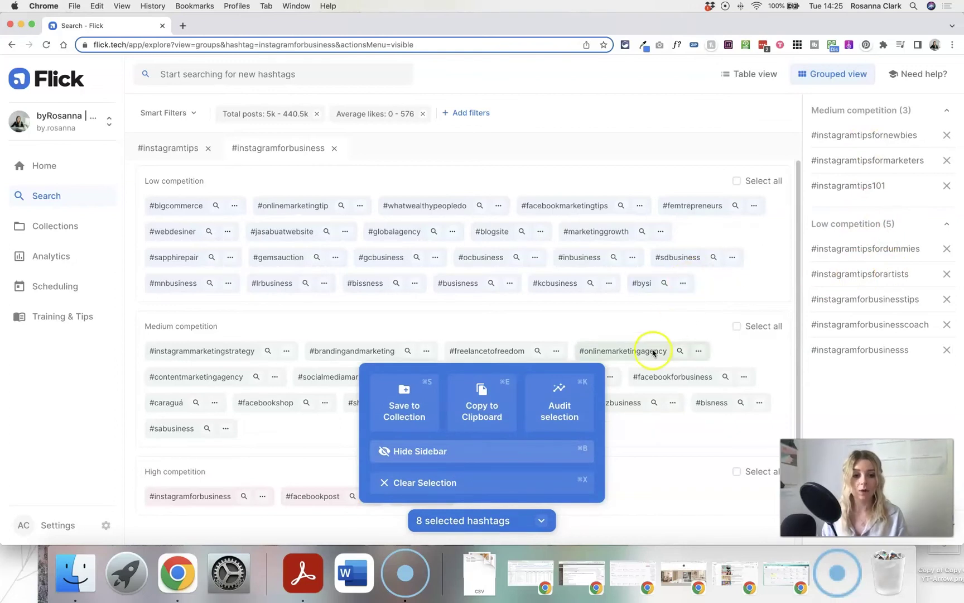
{"action": "left_click", "coordinate": [552, 404]}
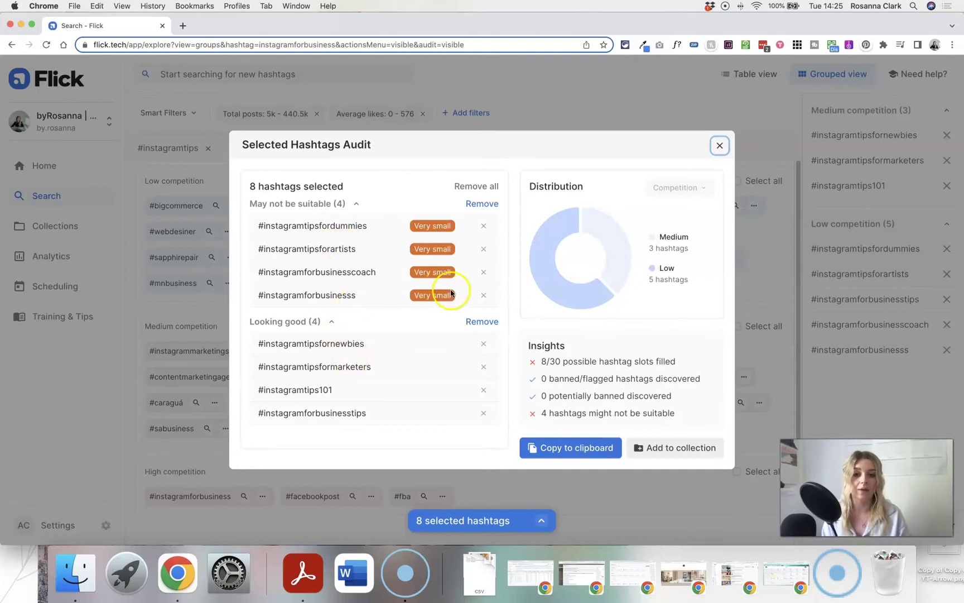
Remove the very small hashtags #instagramforbusinesss, #instagramforbusinesscoach and #instagramtipsforartists from the audited selection
{"action": "left_click", "coordinate": [484, 295]}
{"action": "left_click", "coordinate": [484, 248]}
{"action": "left_click", "coordinate": [483, 248]}
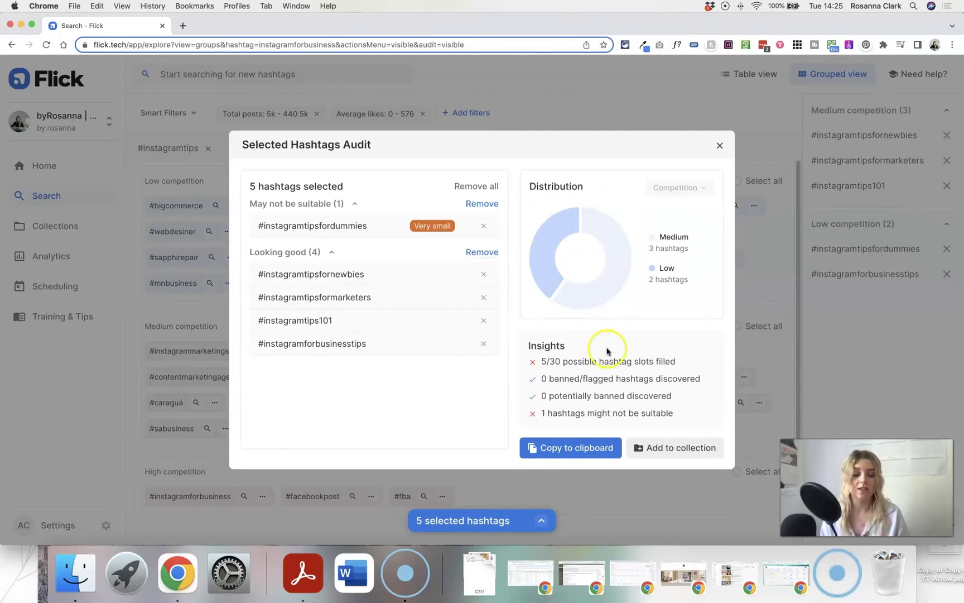
{"action": "mouse_move", "coordinate": [605, 284]}
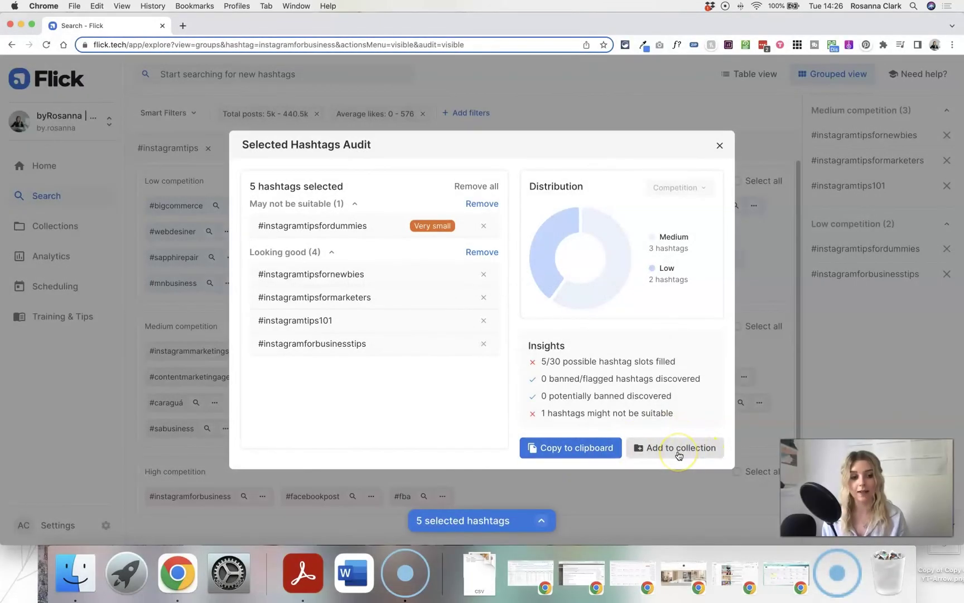
Save the audited hashtags to a new collection named Instagram Tips
{"action": "left_click", "coordinate": [679, 453]}
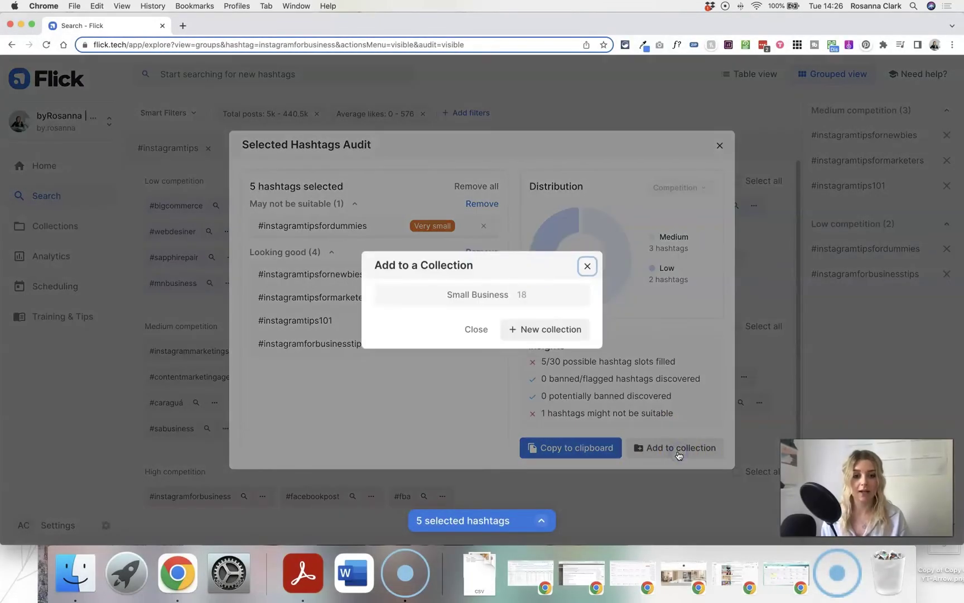
{"action": "left_click", "coordinate": [546, 330]}
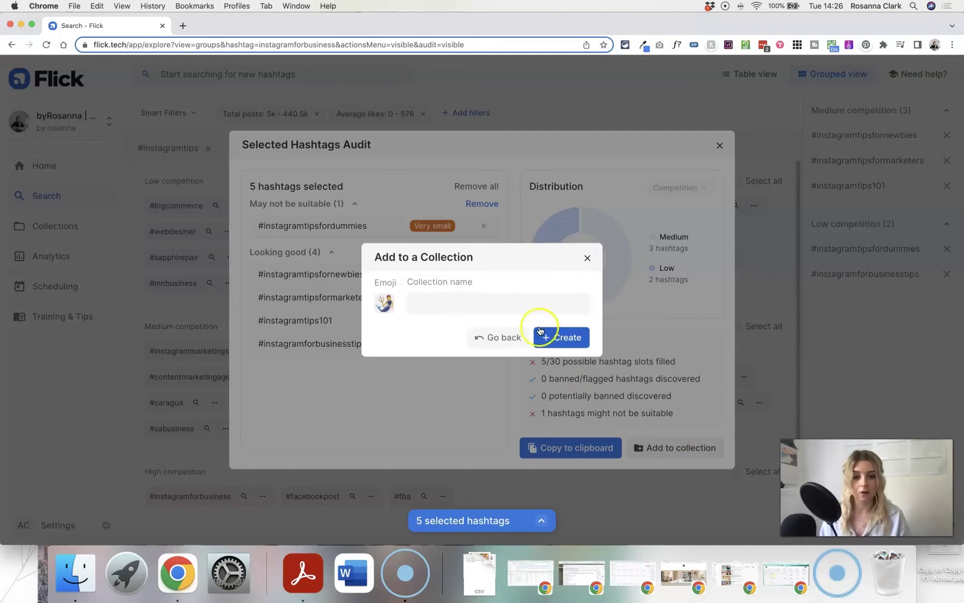
{"action": "left_click", "coordinate": [475, 303]}
{"action": "type", "text": "Instagram Tips"}
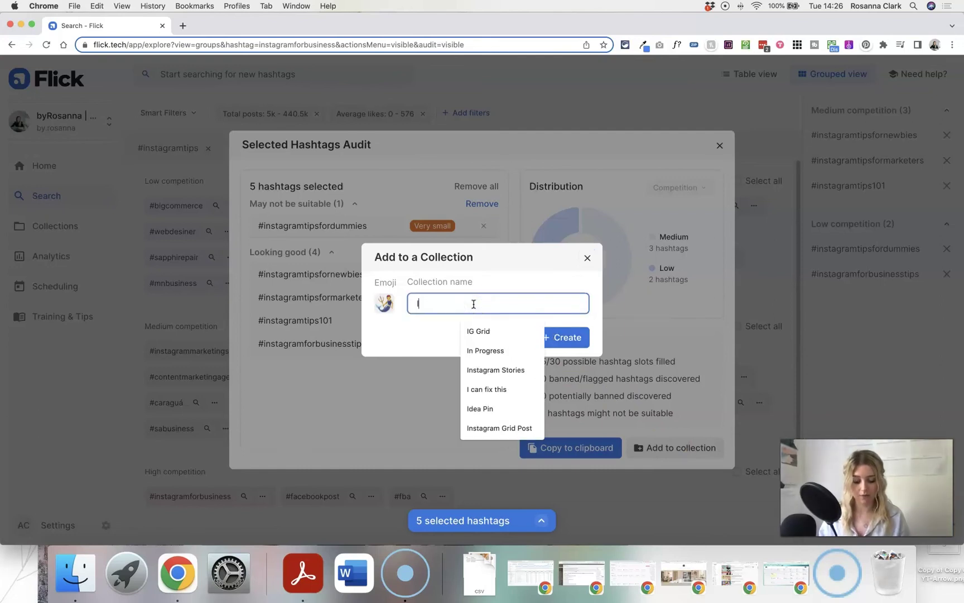
{"action": "left_click", "coordinate": [563, 337]}
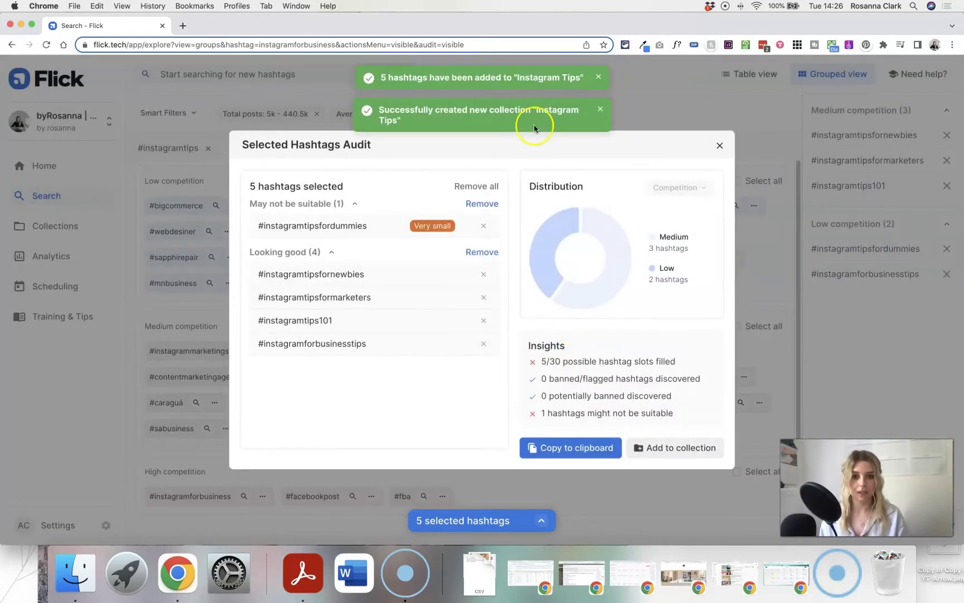
Close the hashtag audit and clear the current hashtag selection
{"action": "left_click", "coordinate": [720, 147]}
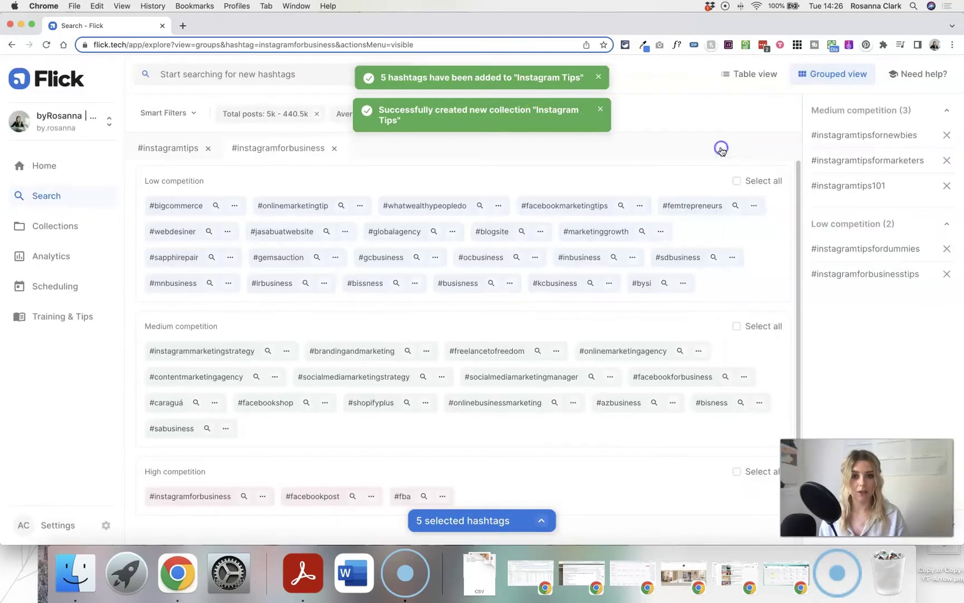
{"action": "left_click", "coordinate": [541, 522]}
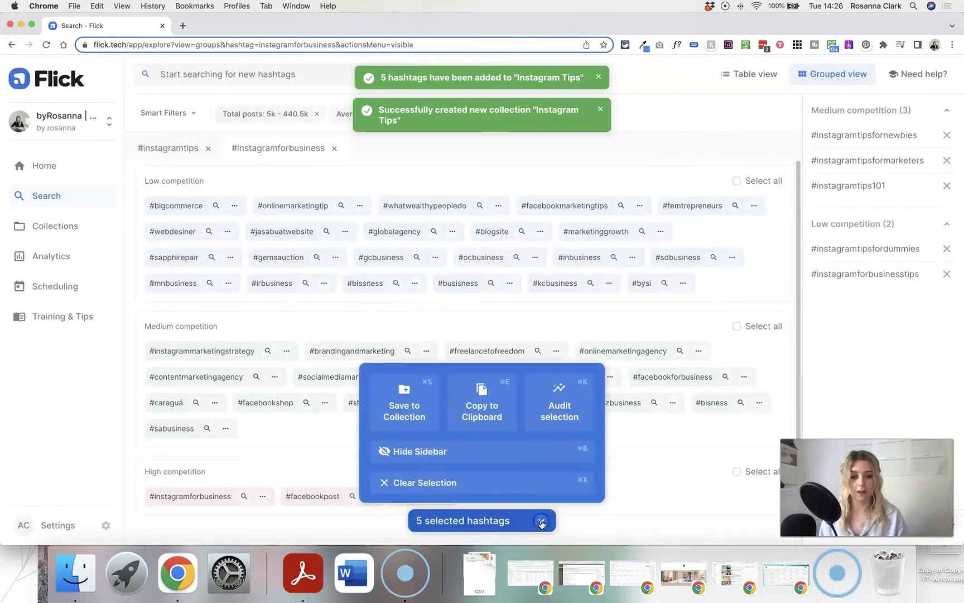
{"action": "left_click", "coordinate": [447, 484]}
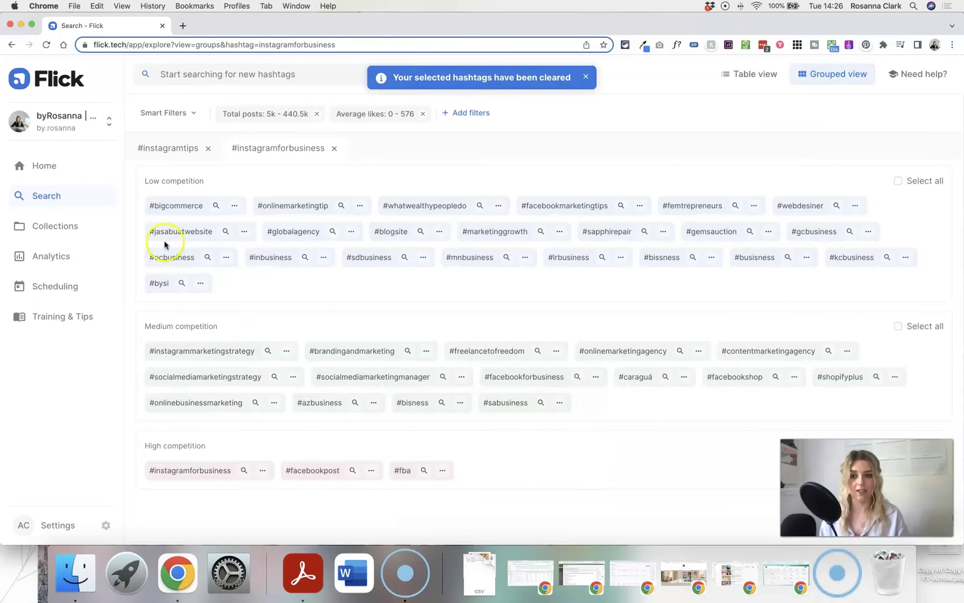
Review the Small Business and Instagram Tips collections and the Hashtags Used and Top Performing smart collections
{"action": "left_click", "coordinate": [84, 228]}
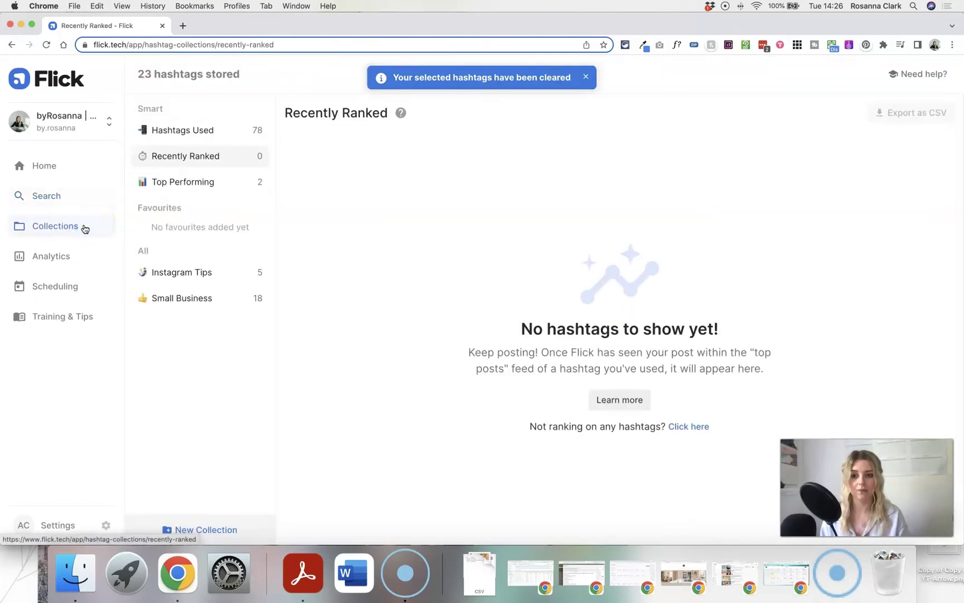
{"action": "left_click", "coordinate": [211, 299]}
{"action": "scroll", "coordinate": [476, 275], "scroll_direction": "down", "scroll_amount": 5}
{"action": "scroll", "coordinate": [475, 276], "scroll_direction": "up", "scroll_amount": 5}
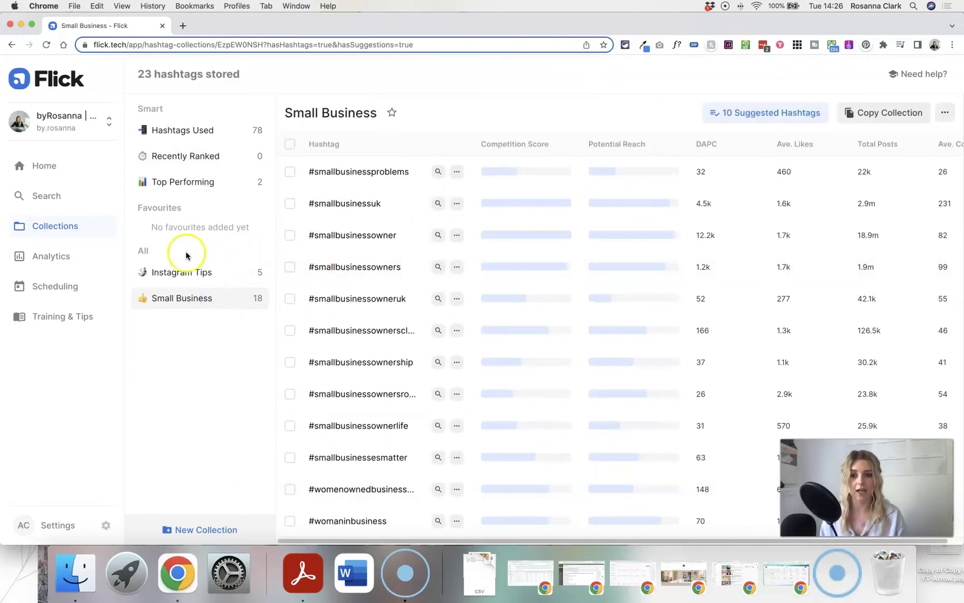
{"action": "left_click", "coordinate": [164, 278]}
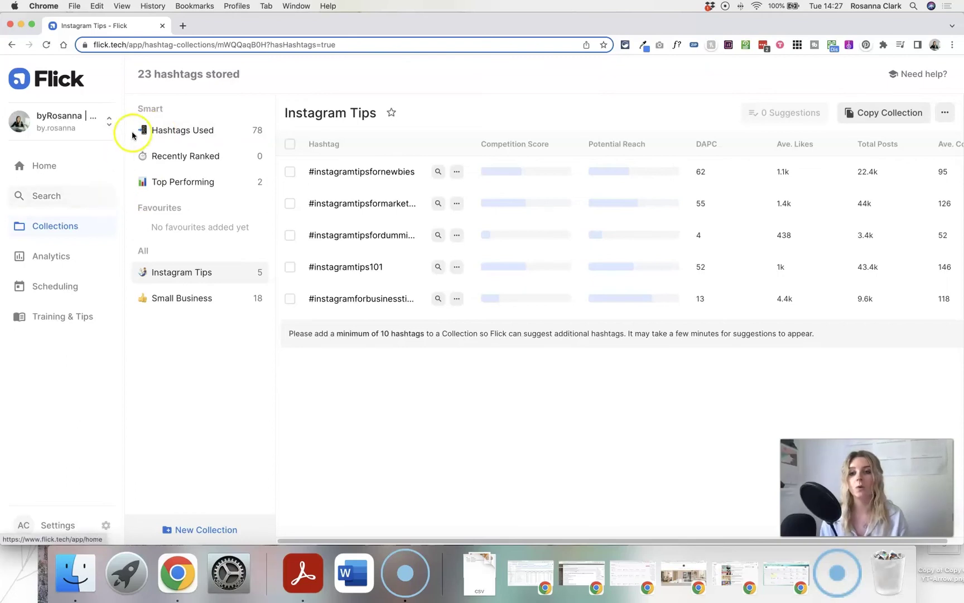
{"action": "left_click", "coordinate": [224, 136]}
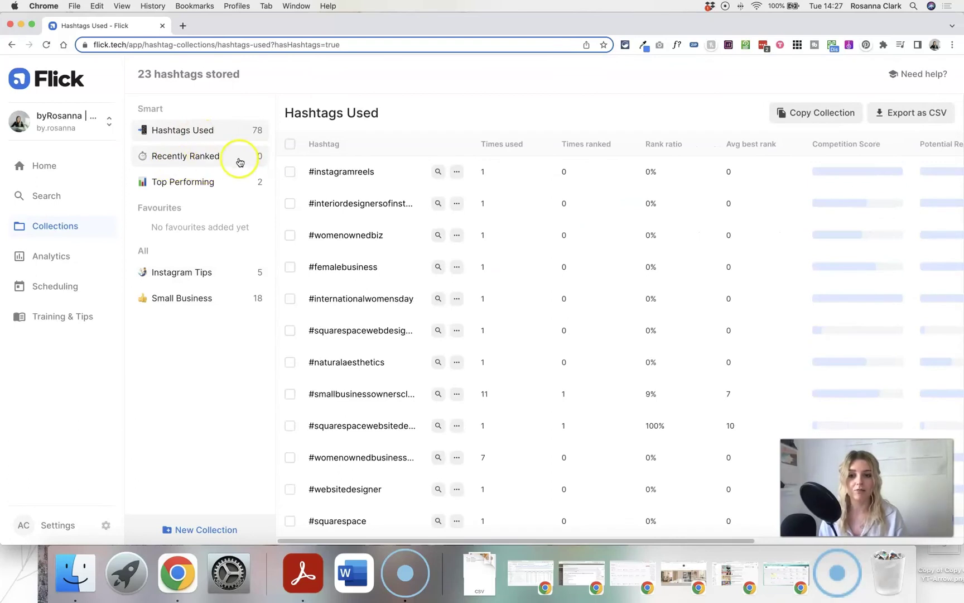
{"action": "left_click", "coordinate": [232, 186]}
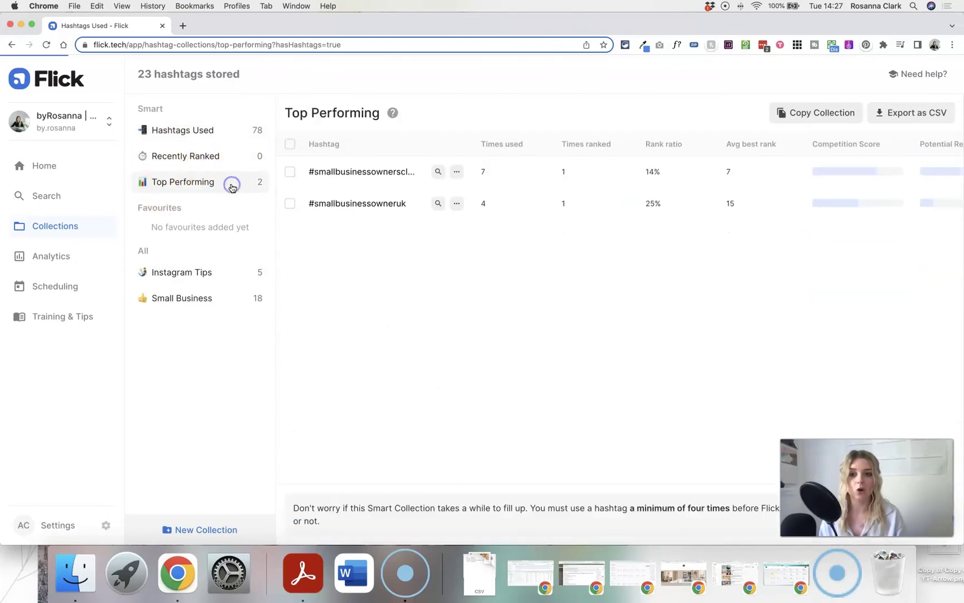
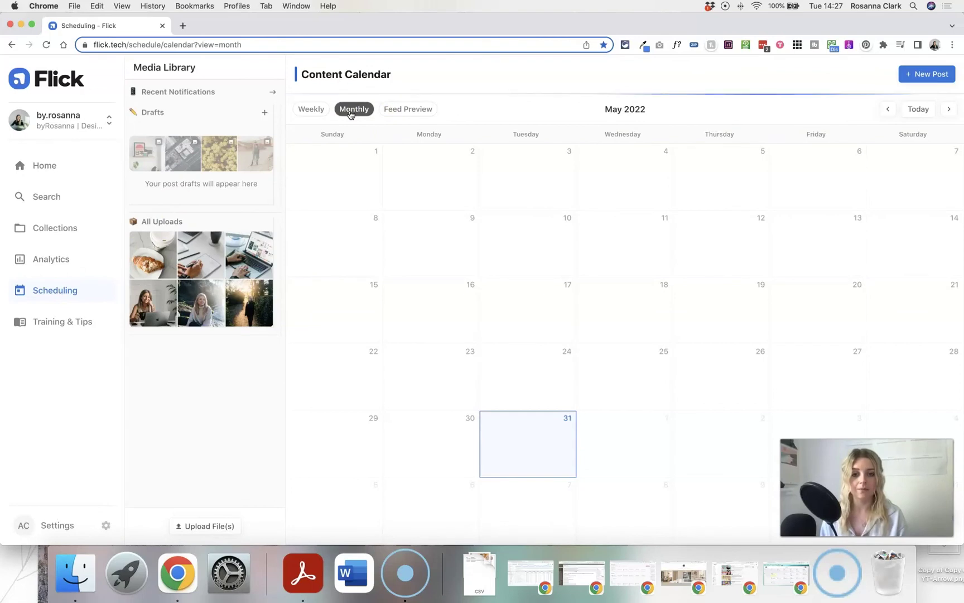
Create an Instagram post on June 2 in the monthly calendar from the uploaded notebook-writing photo, with the caption "Instagram tips"
{"action": "mouse_move", "coordinate": [492, 433]}
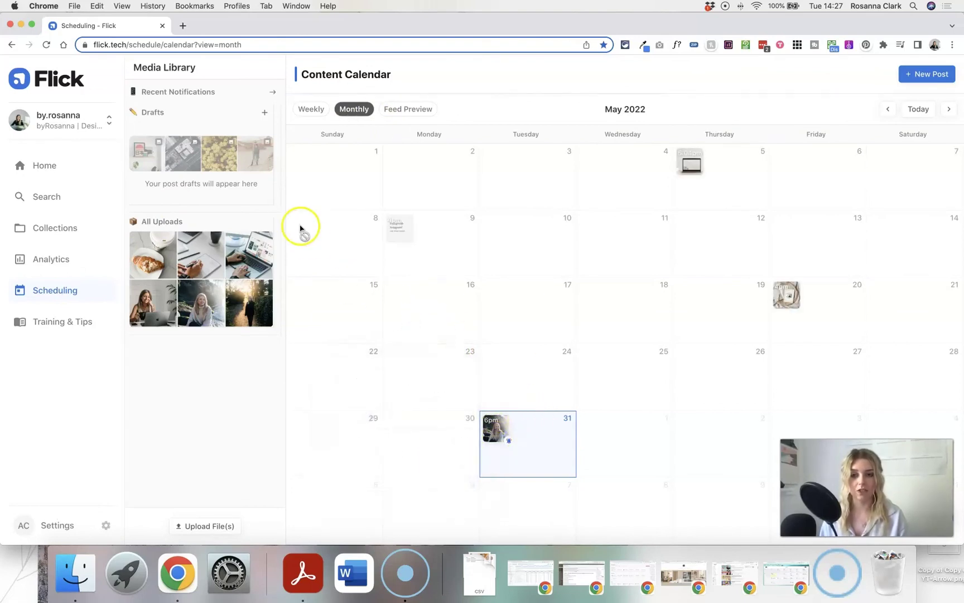
{"action": "left_click_drag", "start_coordinate": [207, 262], "coordinate": [700, 448]}
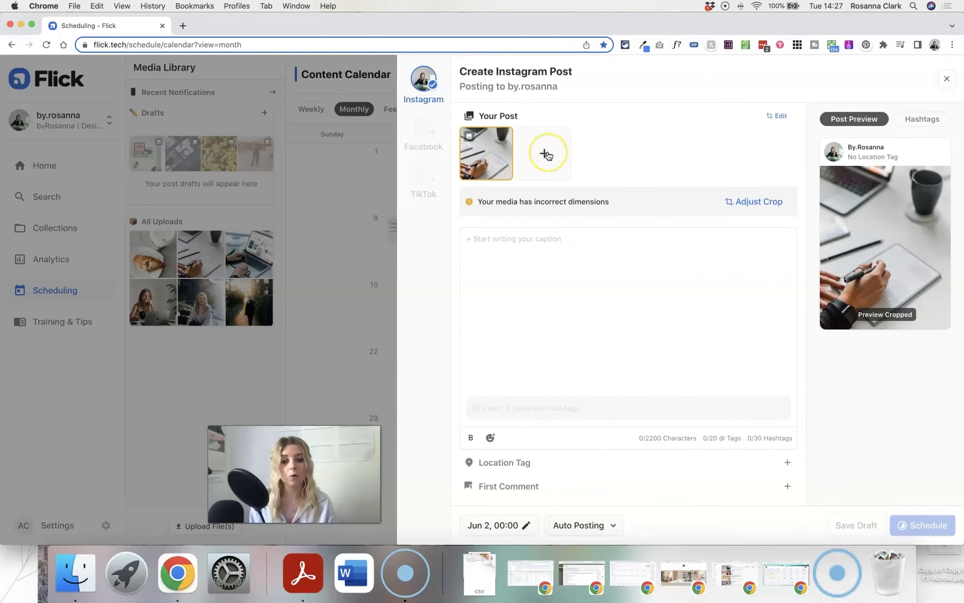
{"action": "left_click", "coordinate": [587, 244]}
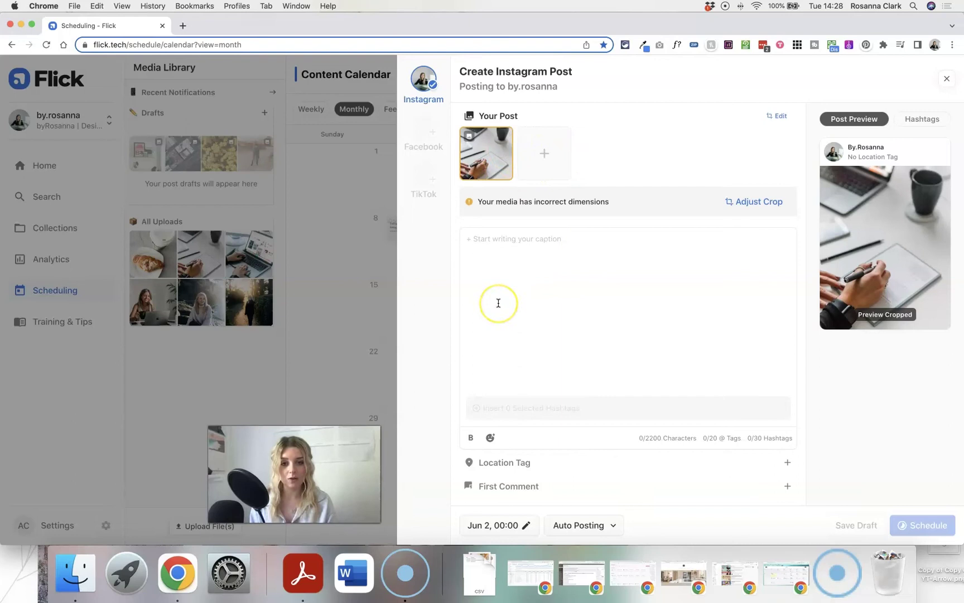
{"action": "type", "text": "Instagram tips"}
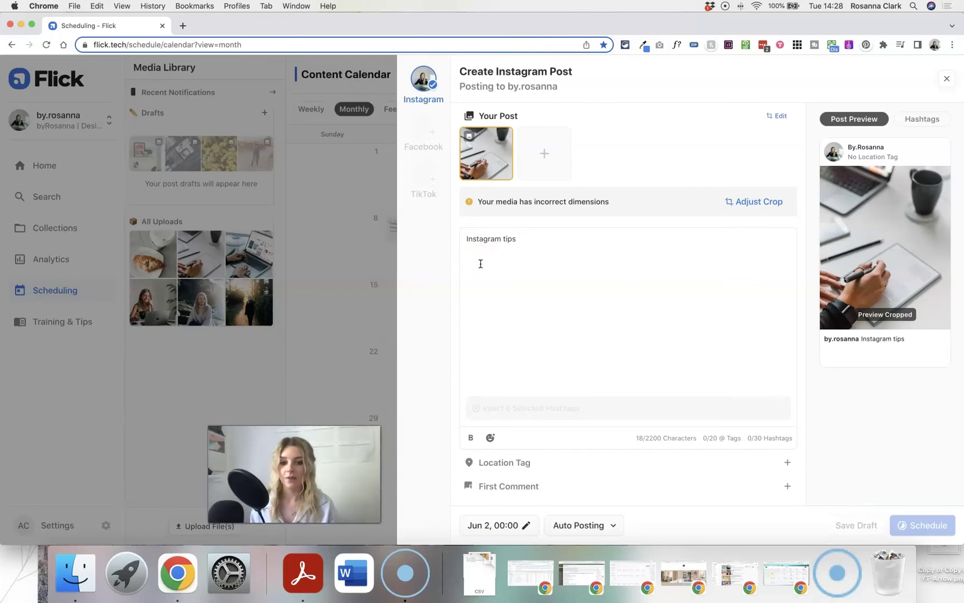
Insert all hashtags from the Top Performing collection into the post caption
{"action": "left_click", "coordinate": [912, 124]}
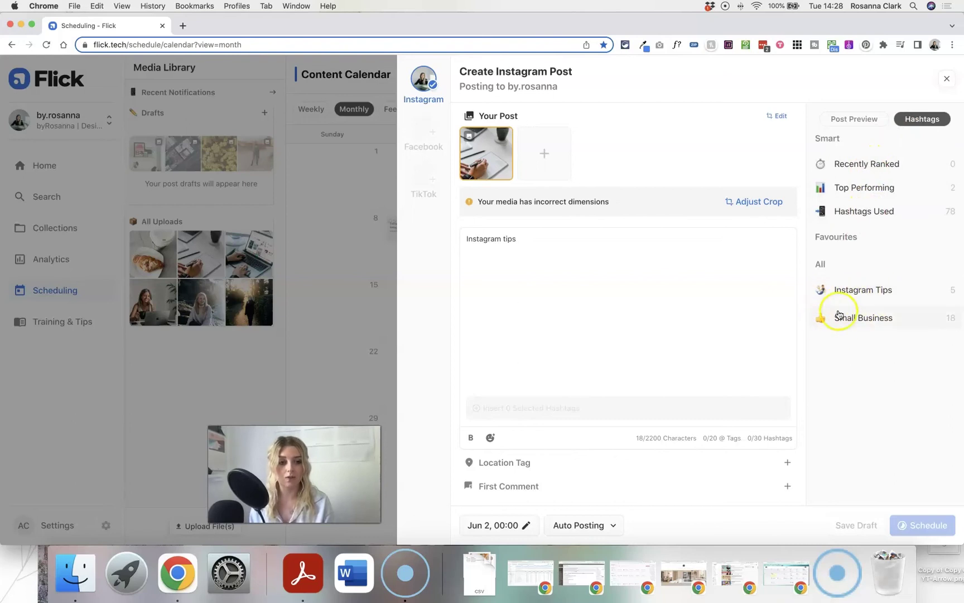
{"action": "left_click", "coordinate": [872, 188]}
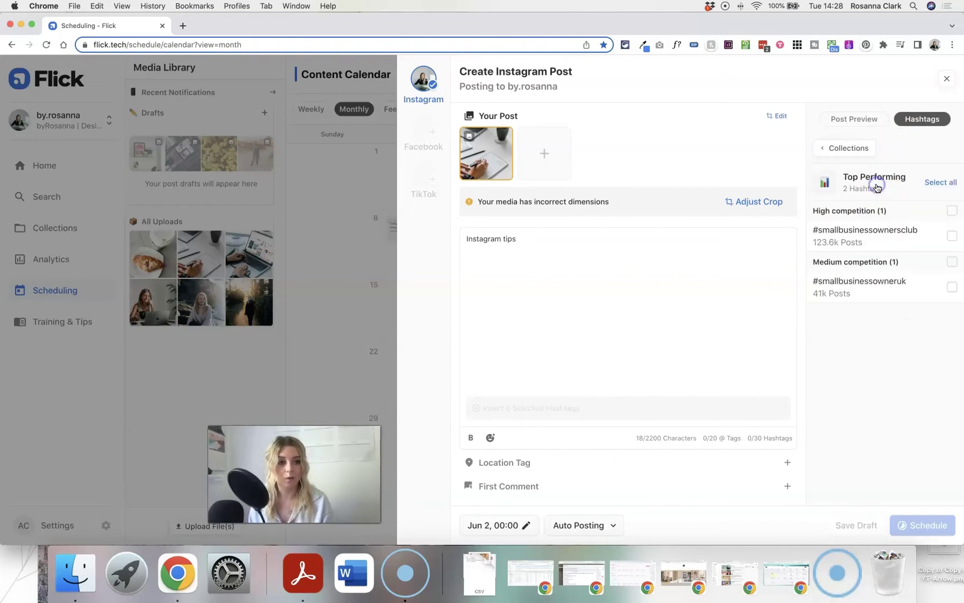
{"action": "left_click", "coordinate": [944, 183]}
{"action": "left_click", "coordinate": [553, 407]}
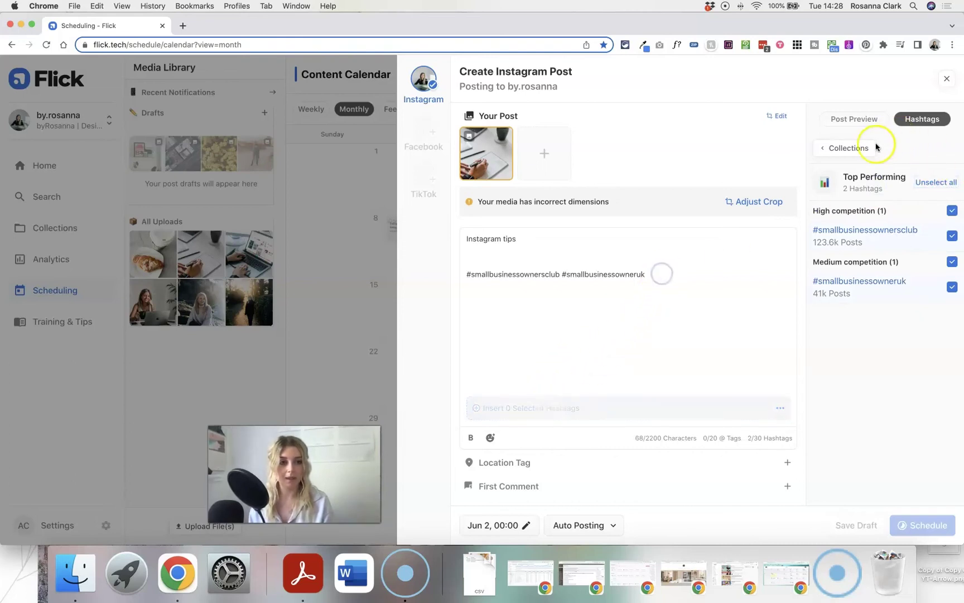
Insert all hashtags from the Instagram Tips collection into the post caption
{"action": "left_click", "coordinate": [861, 151]}
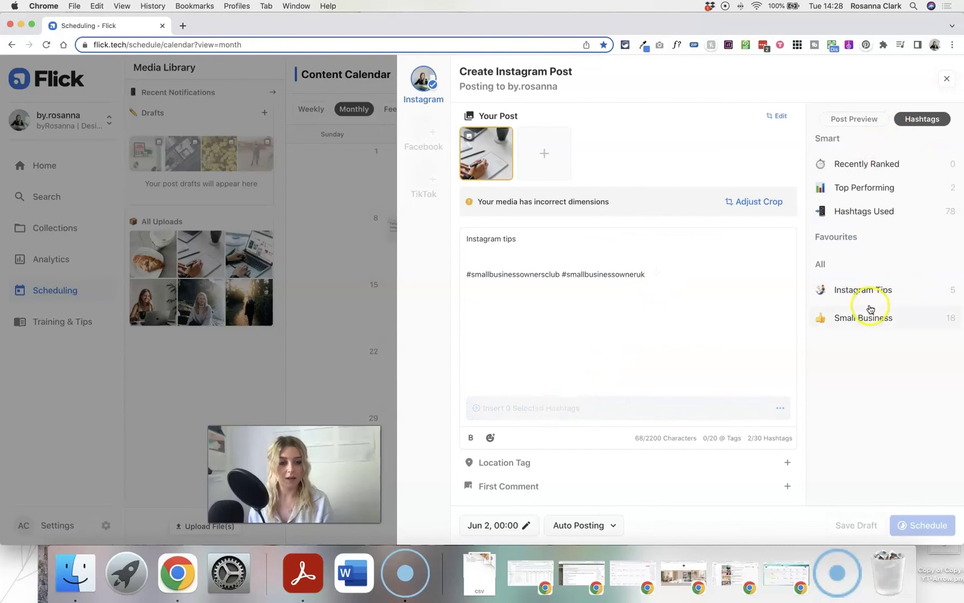
{"action": "left_click", "coordinate": [863, 288]}
{"action": "left_click", "coordinate": [944, 183]}
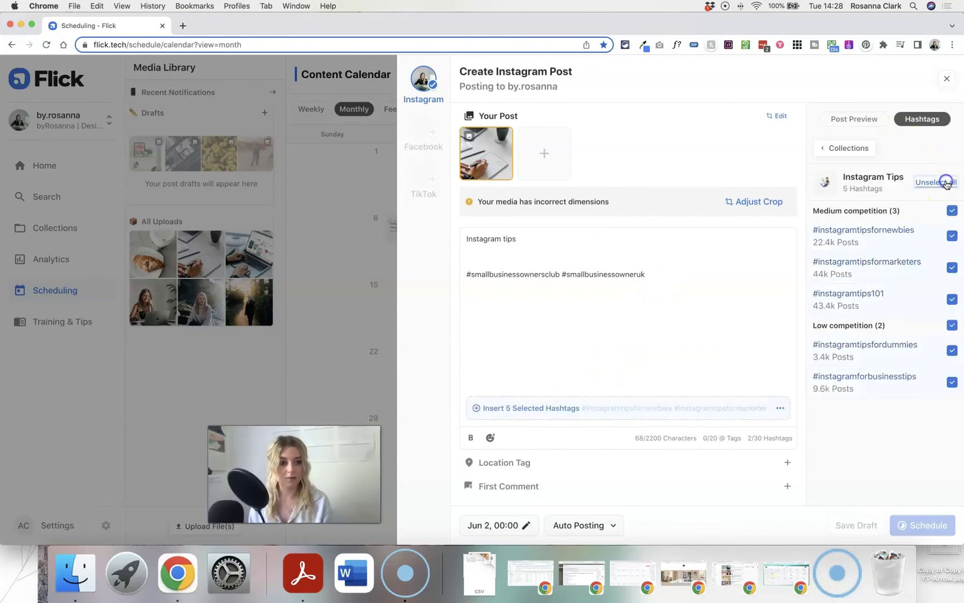
{"action": "left_click", "coordinate": [621, 409]}
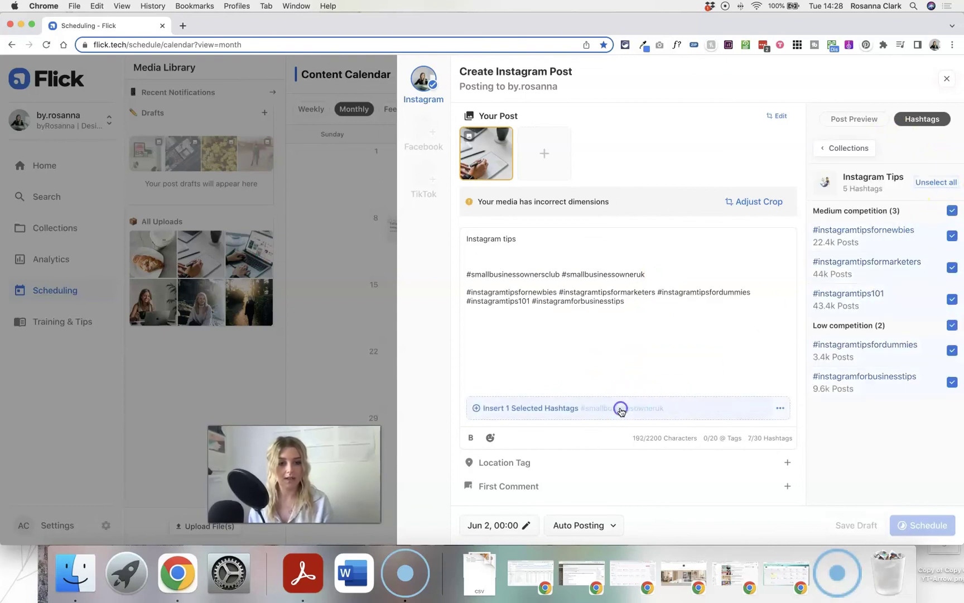
Delete the blank line between the two hashtag groups in the caption and check the hashtag insertion options
{"action": "left_click", "coordinate": [470, 293]}
{"action": "key", "text": "BackSpace"}
{"action": "left_click", "coordinate": [648, 293]}
{"action": "left_click", "coordinate": [780, 408]}
{"action": "left_click", "coordinate": [721, 458]}
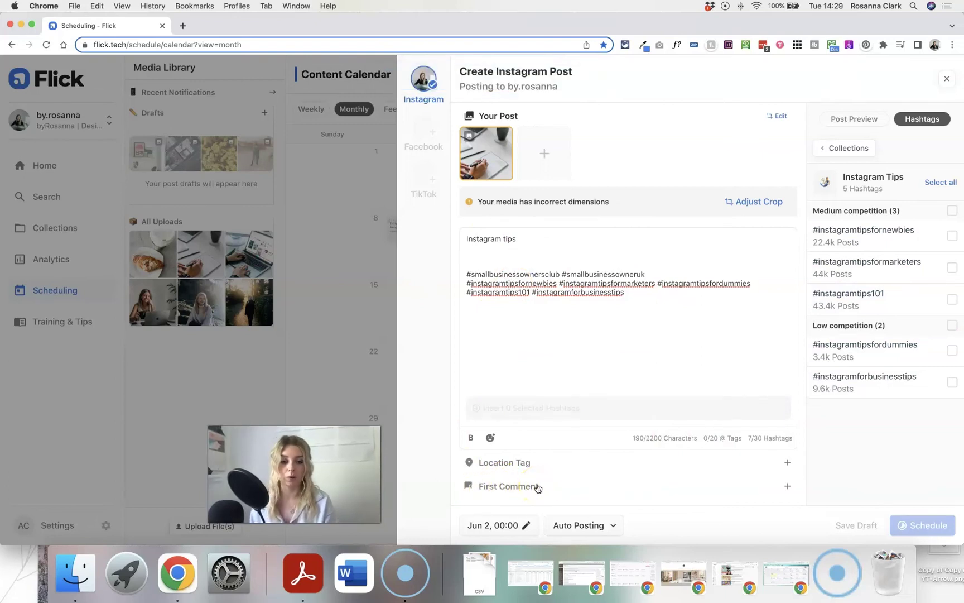
Change the post's publishing mode to Notification and set its time to 17:00 on June 2
{"action": "left_click", "coordinate": [614, 527]}
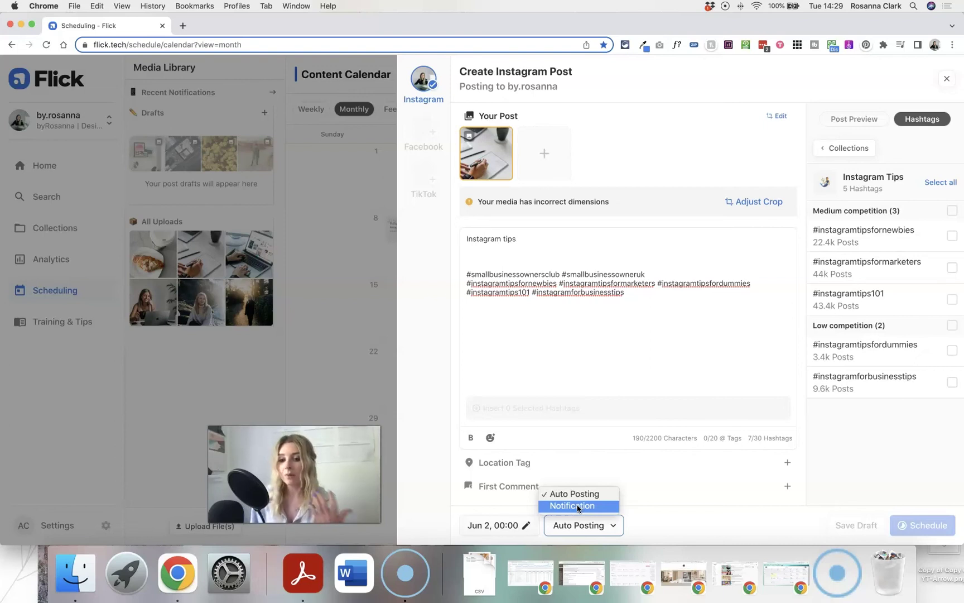
{"action": "left_click", "coordinate": [578, 506]}
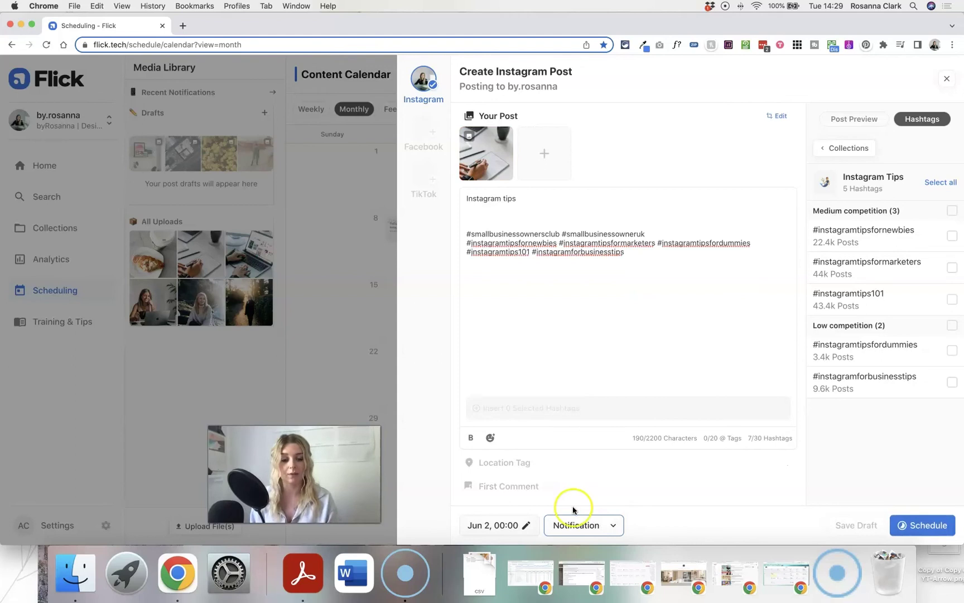
{"action": "left_click", "coordinate": [525, 526]}
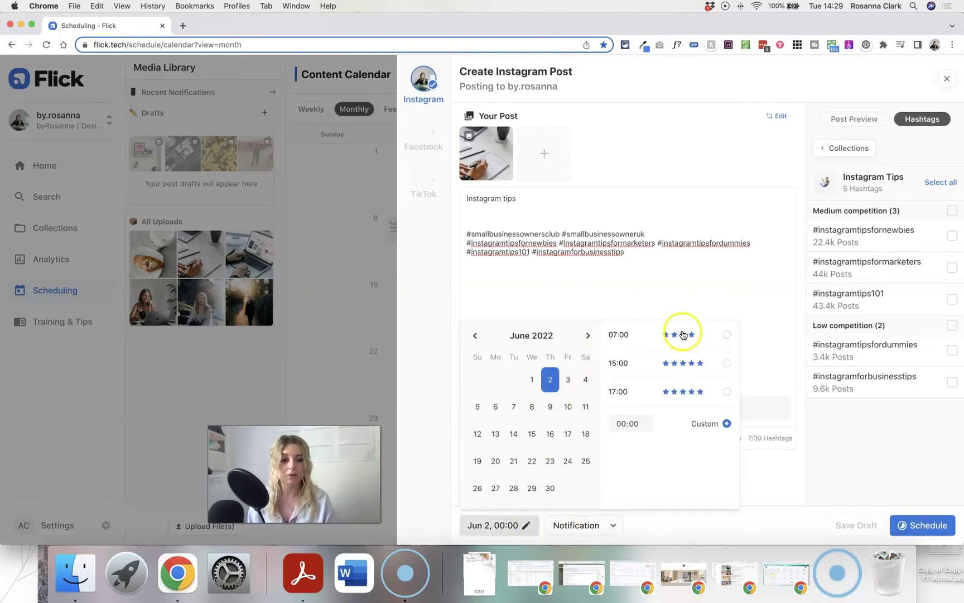
{"action": "left_click", "coordinate": [727, 393]}
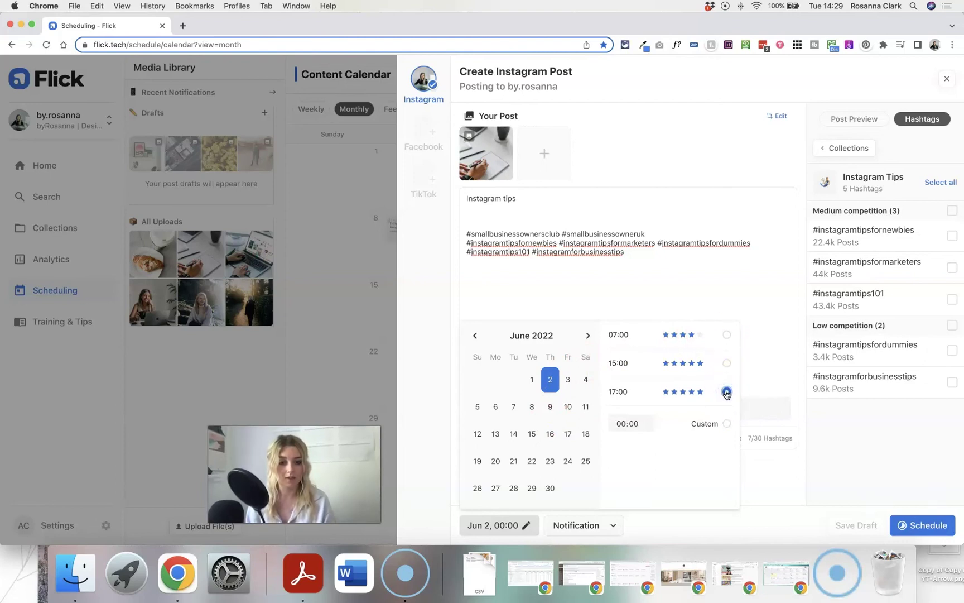
{"action": "left_click", "coordinate": [689, 527]}
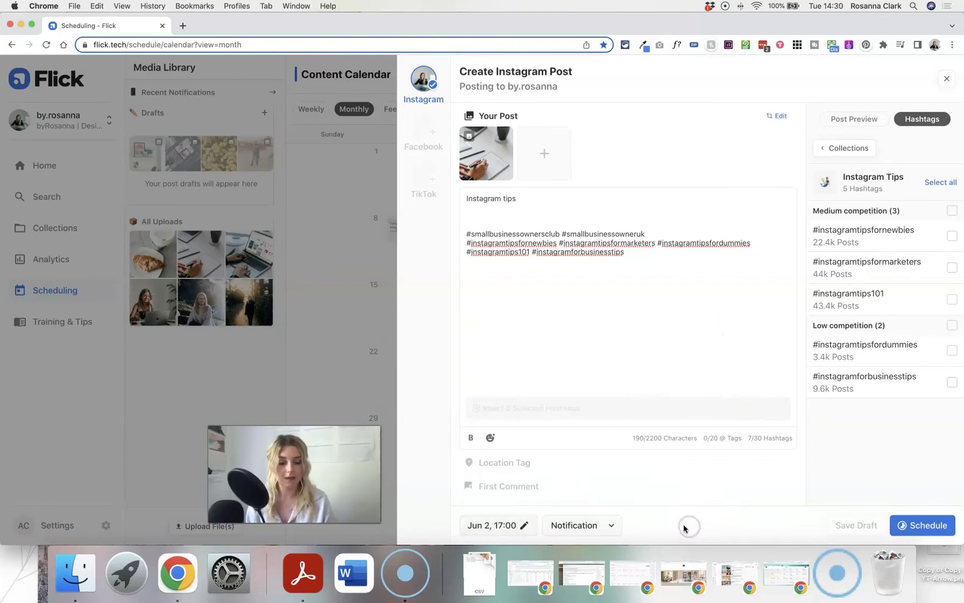
{"action": "left_click", "coordinate": [515, 495]}
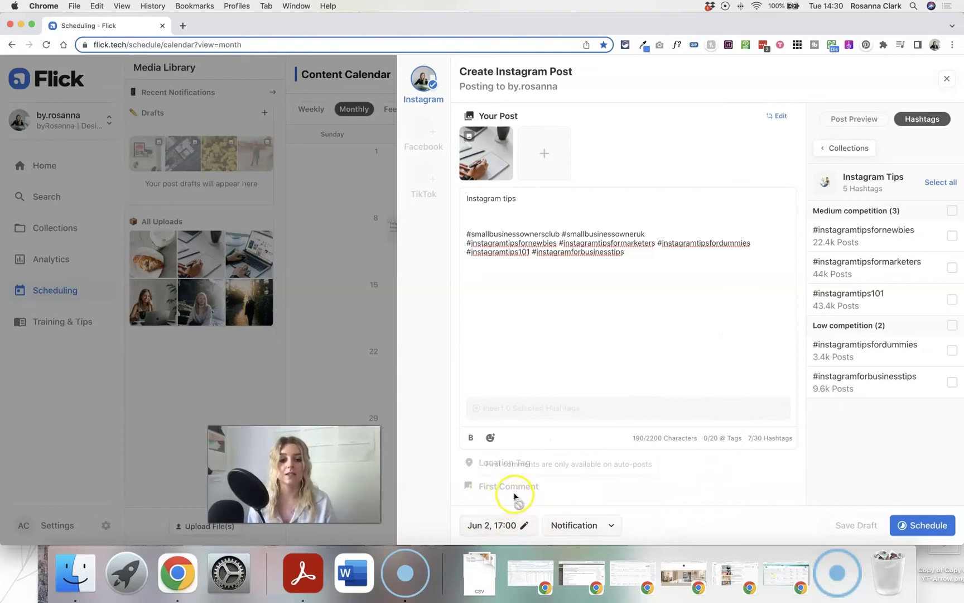
{"action": "left_click", "coordinate": [608, 525]}
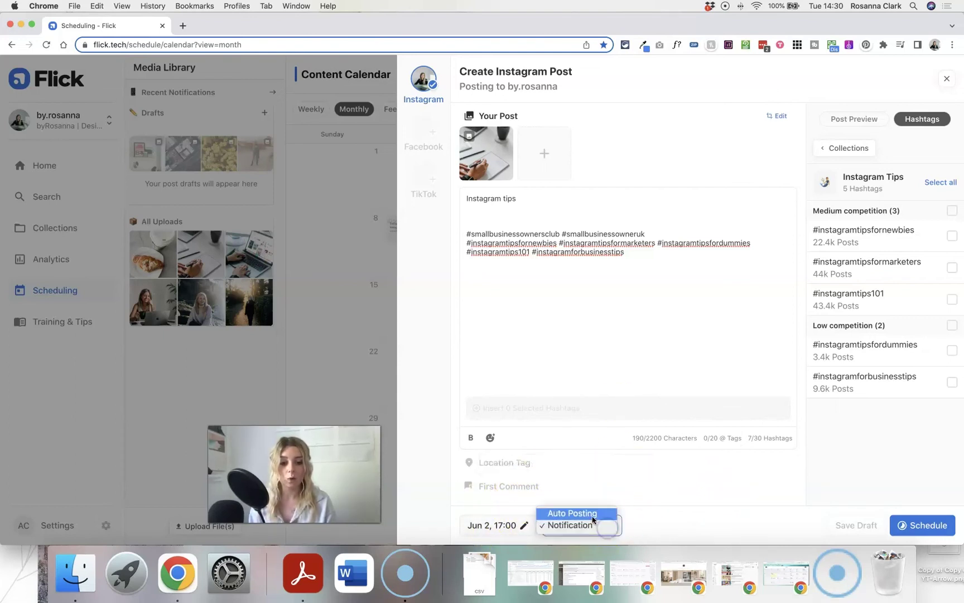
{"action": "left_click", "coordinate": [675, 525]}
{"action": "left_click", "coordinate": [469, 466]}
{"action": "left_click", "coordinate": [470, 465]}
{"action": "left_click", "coordinate": [482, 487]}
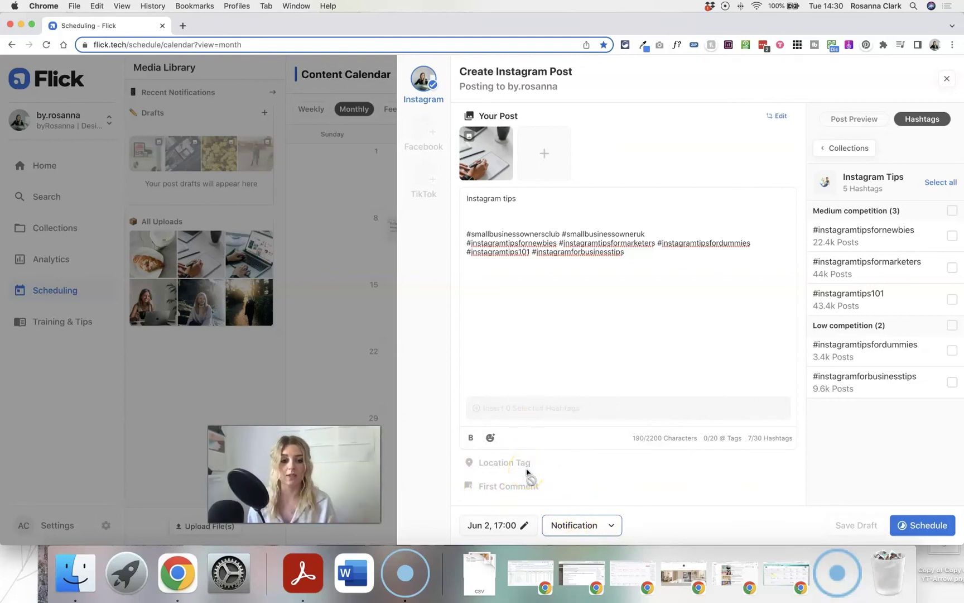
Schedule the prepared Instagram post in the content calendar
{"action": "left_click", "coordinate": [914, 527]}
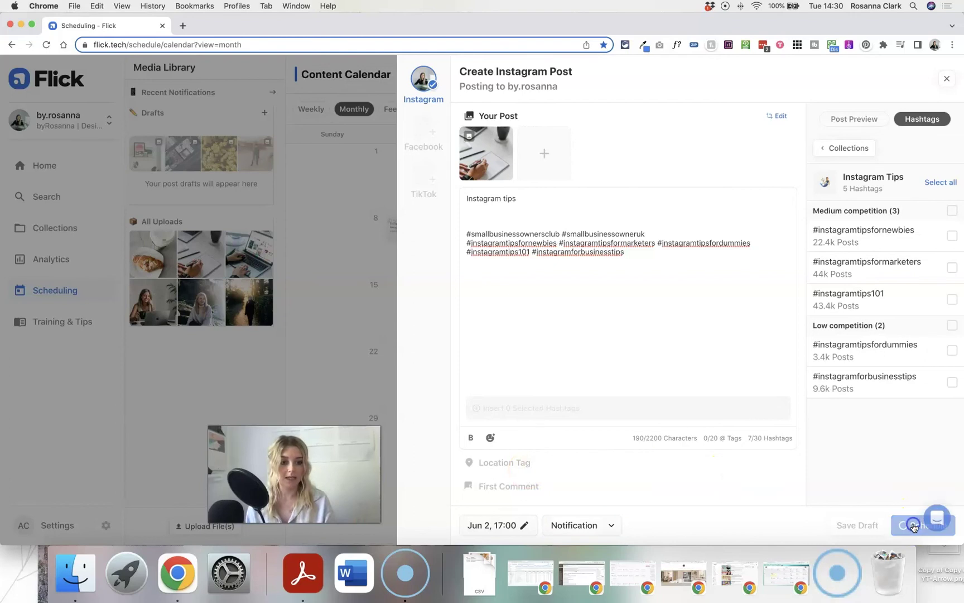
{"action": "mouse_move", "coordinate": [688, 430]}
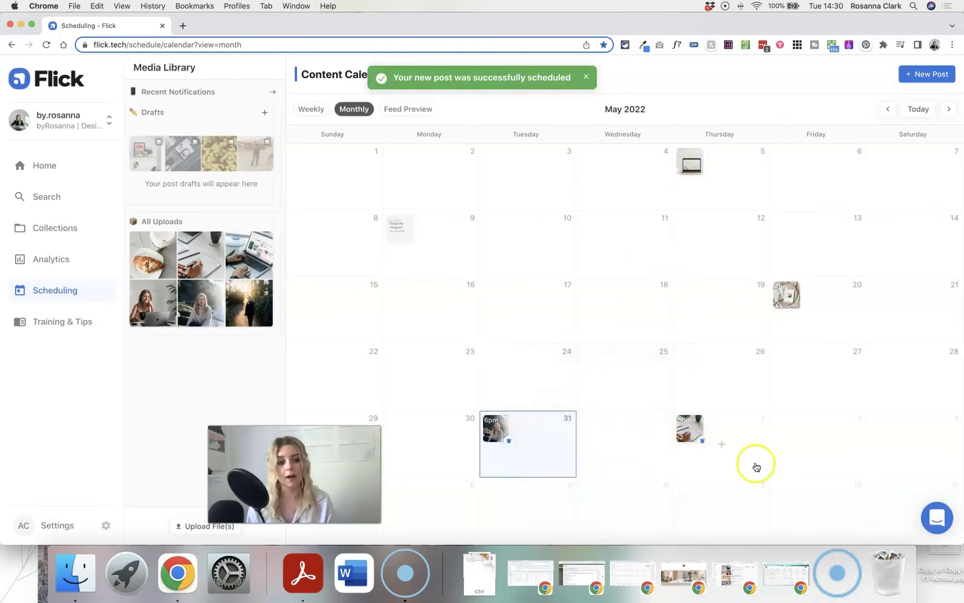
Open the scheduled June 2 post from the calendar and delete it
{"action": "left_click", "coordinate": [684, 435]}
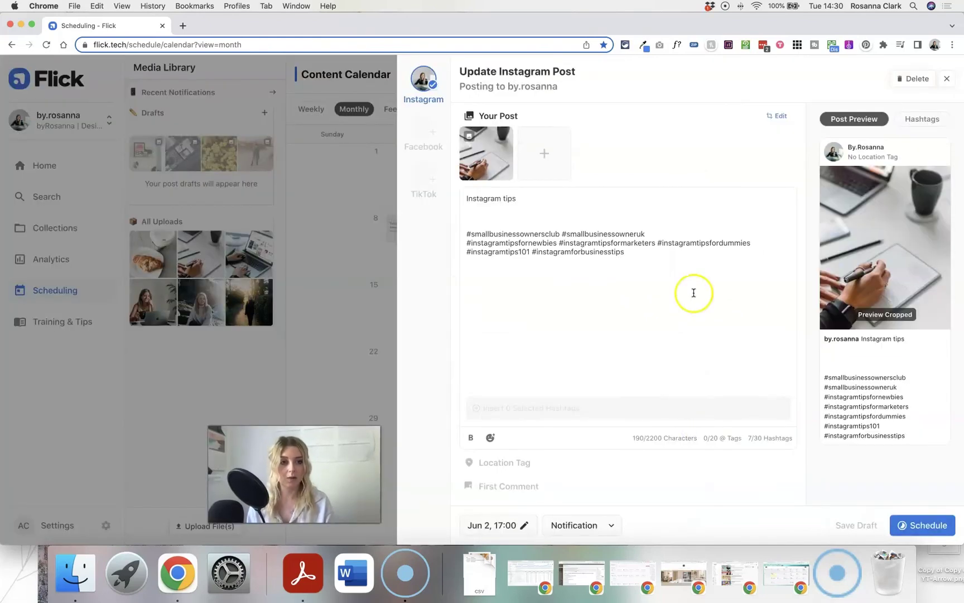
{"action": "left_click", "coordinate": [913, 78]}
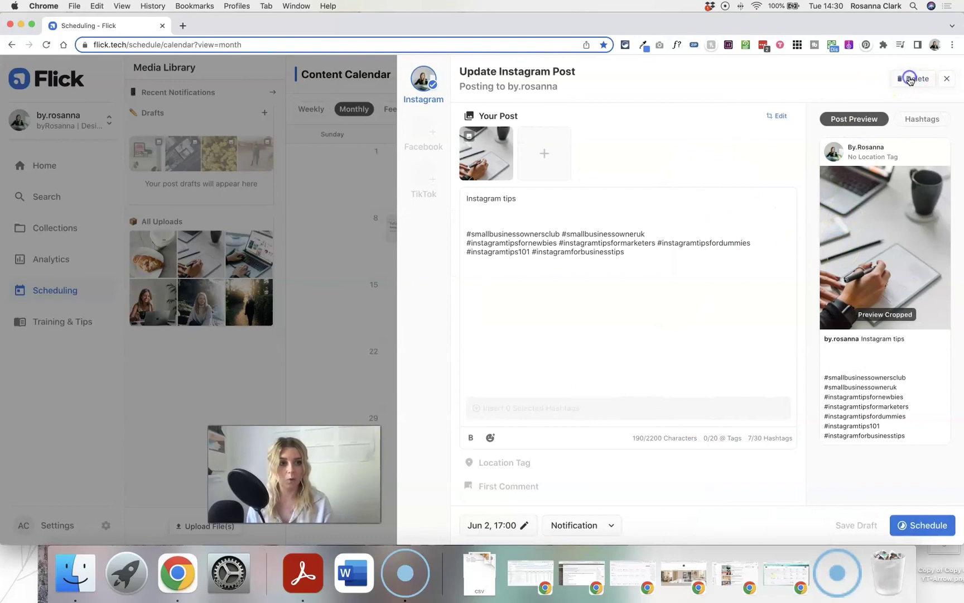
{"action": "left_click", "coordinate": [575, 117]}
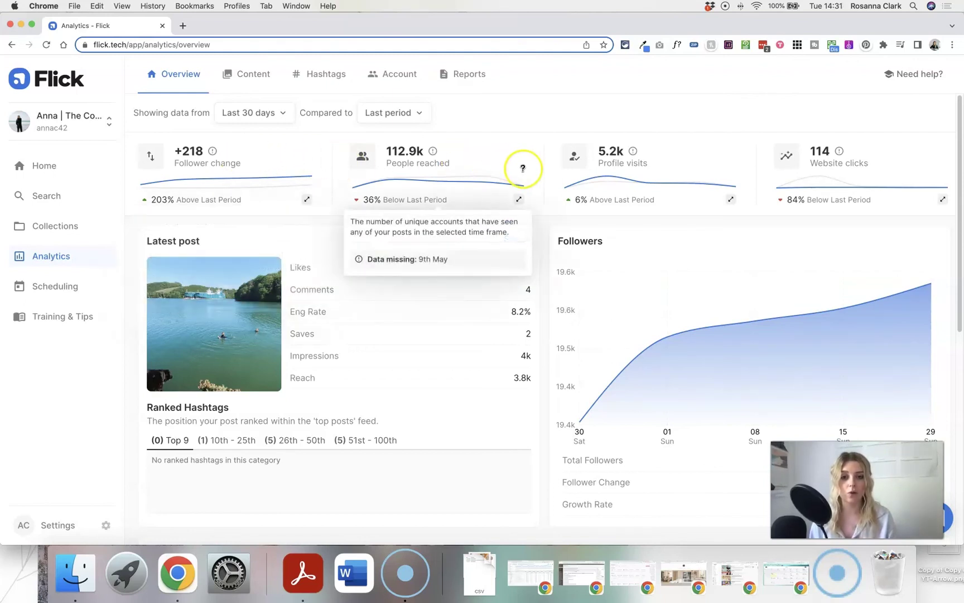
Review the analytics overview, including audience activity, reach and impressions, profile activity and the available time ranges
{"action": "scroll", "coordinate": [538, 228], "scroll_direction": "down", "scroll_amount": 10}
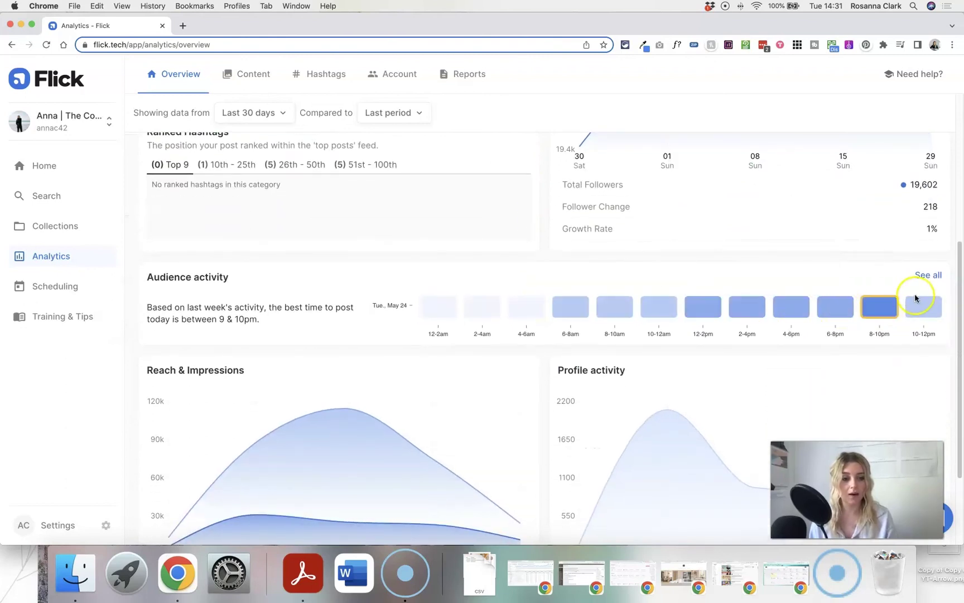
{"action": "left_click", "coordinate": [928, 276]}
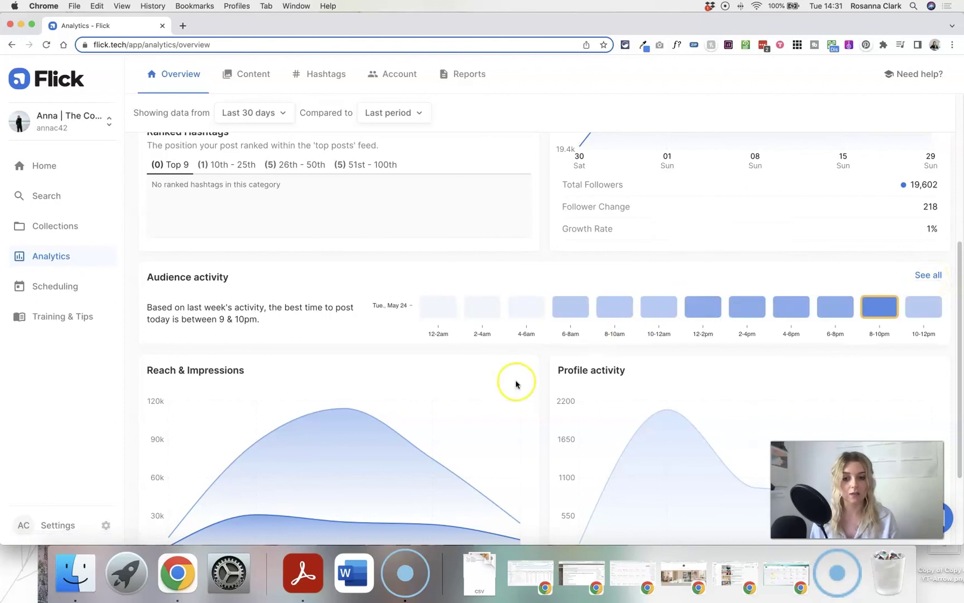
{"action": "scroll", "coordinate": [517, 381], "scroll_direction": "down", "scroll_amount": 3}
{"action": "scroll", "coordinate": [517, 381], "scroll_direction": "up", "scroll_amount": 10}
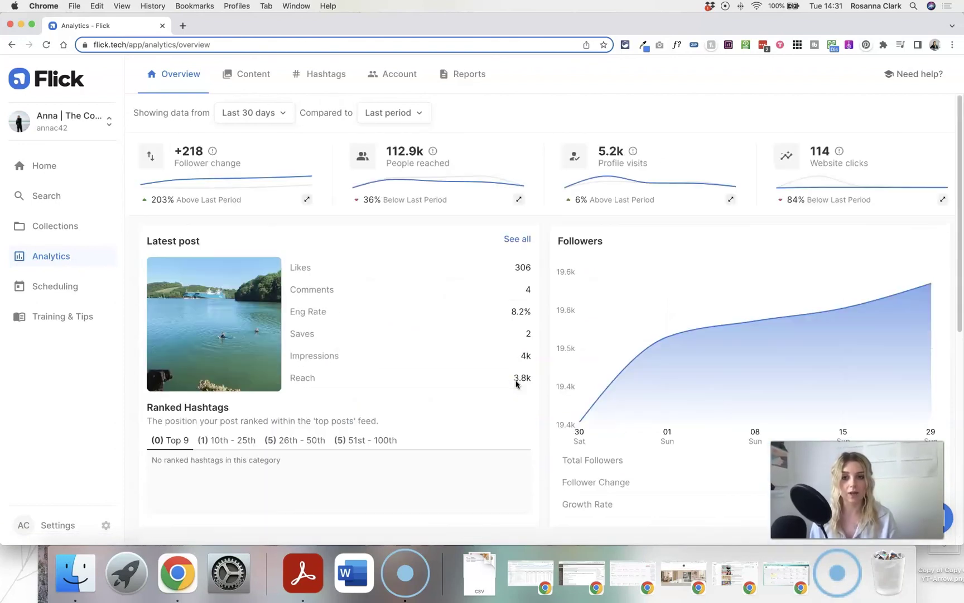
{"action": "left_click", "coordinate": [283, 114]}
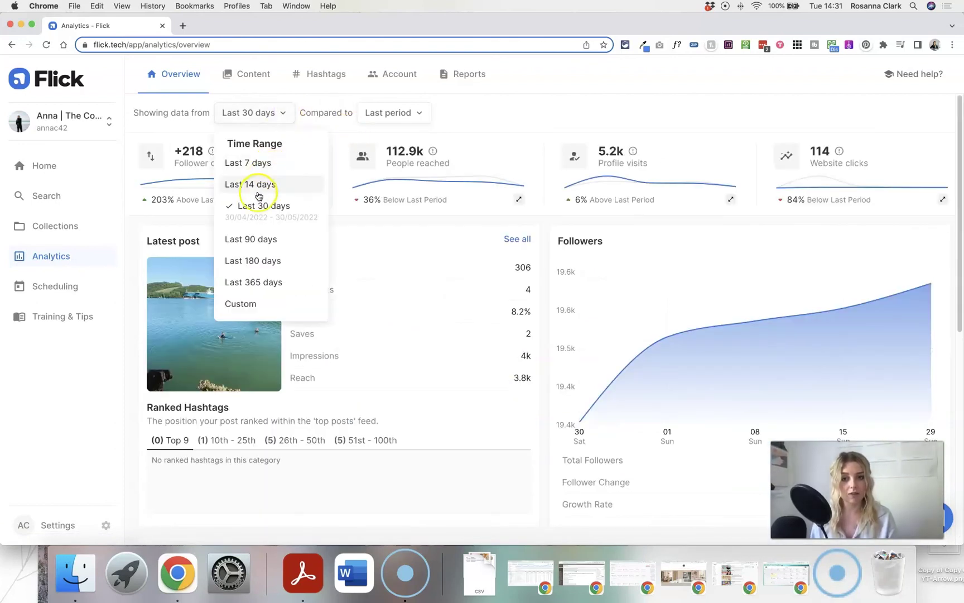
{"action": "left_click", "coordinate": [473, 108]}
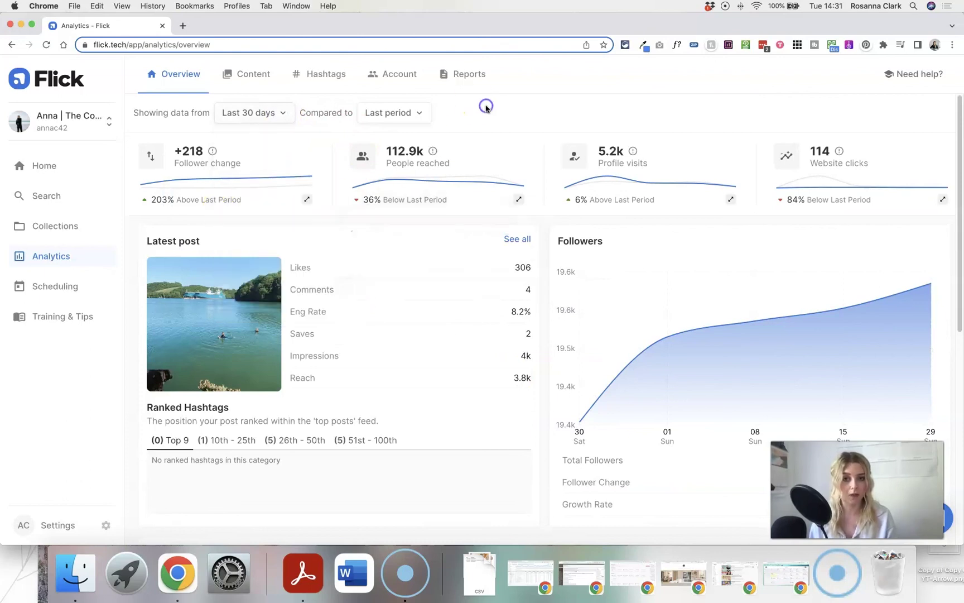
Open the content analytics for feed posts and expand the ranked hashtags of the Sunday, May 29 post
{"action": "left_click", "coordinate": [260, 82]}
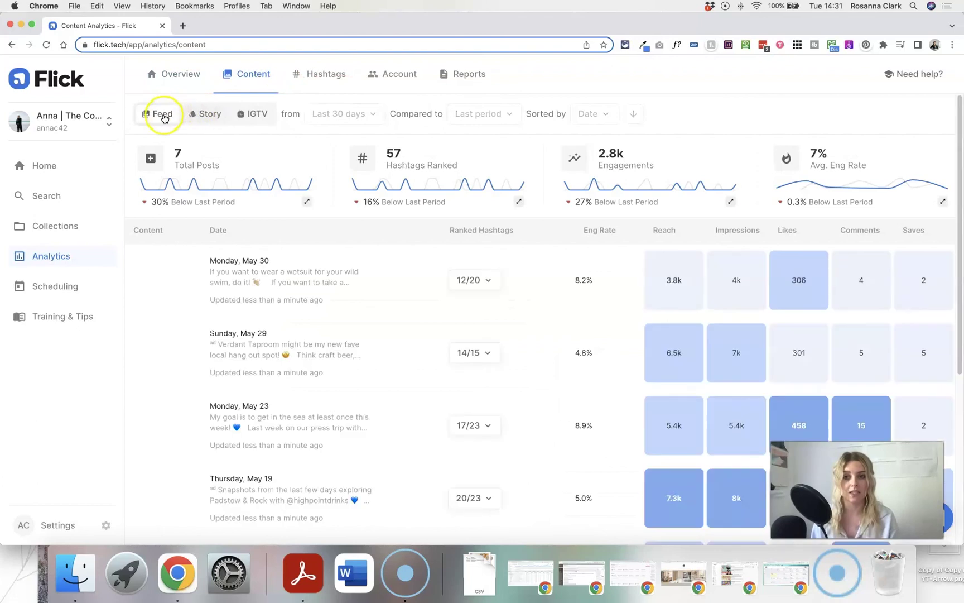
{"action": "scroll", "coordinate": [703, 308], "scroll_direction": "down", "scroll_amount": 2}
{"action": "scroll", "coordinate": [614, 318], "scroll_direction": "up", "scroll_amount": 2}
{"action": "scroll", "coordinate": [571, 367], "scroll_direction": "down", "scroll_amount": 4}
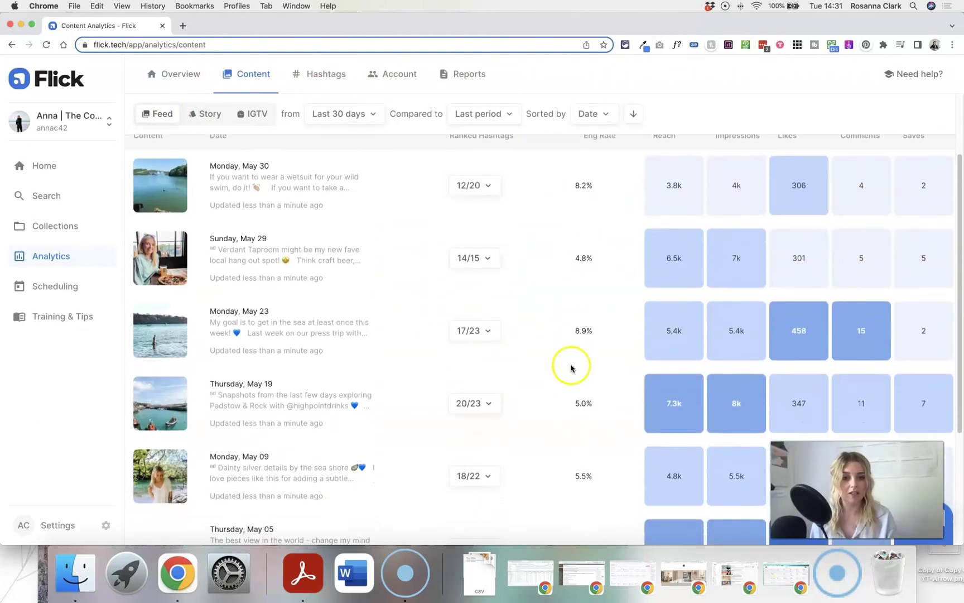
{"action": "left_click", "coordinate": [478, 258]}
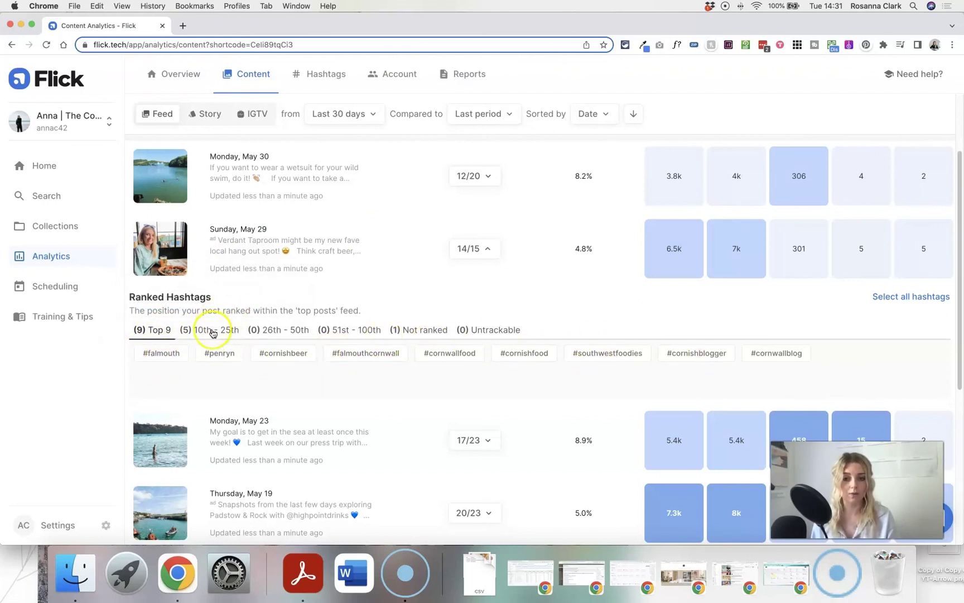
Select #penryn and #cornishbeer among the post's Top 9 ranked hashtags and view the actions available for the selection
{"action": "left_click", "coordinate": [224, 357]}
{"action": "left_click", "coordinate": [296, 355]}
{"action": "left_click", "coordinate": [541, 520]}
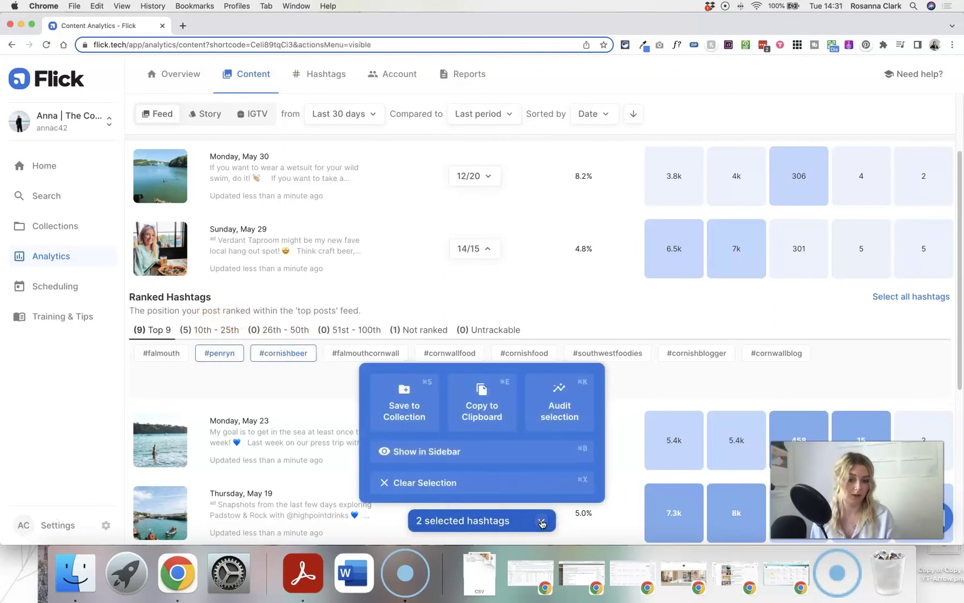
{"action": "left_click", "coordinate": [542, 521]}
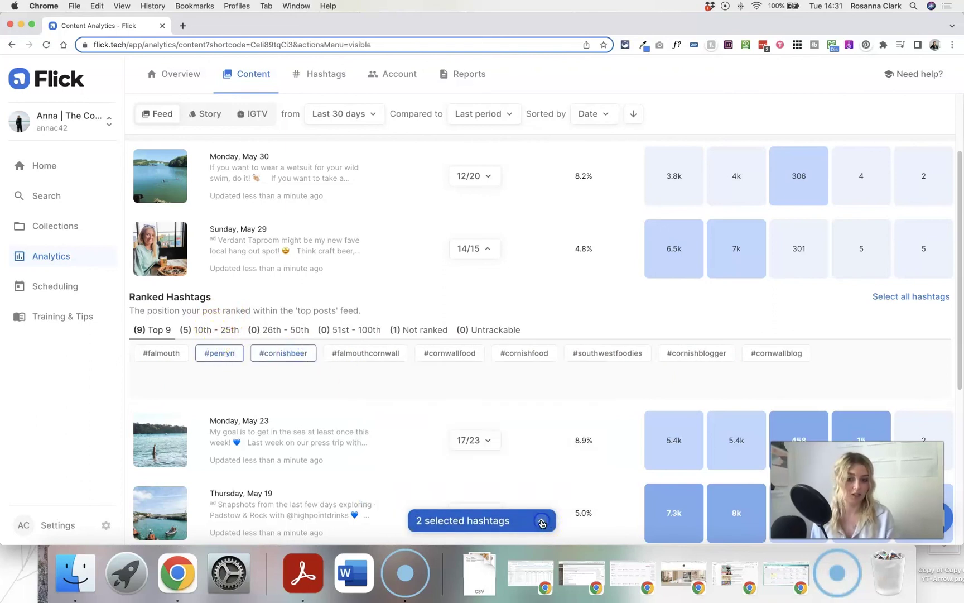
Deselect #cornishbeer and #penryn and collapse the ranked hashtags of the May 29 post
{"action": "left_click", "coordinate": [286, 353]}
{"action": "left_click", "coordinate": [221, 353]}
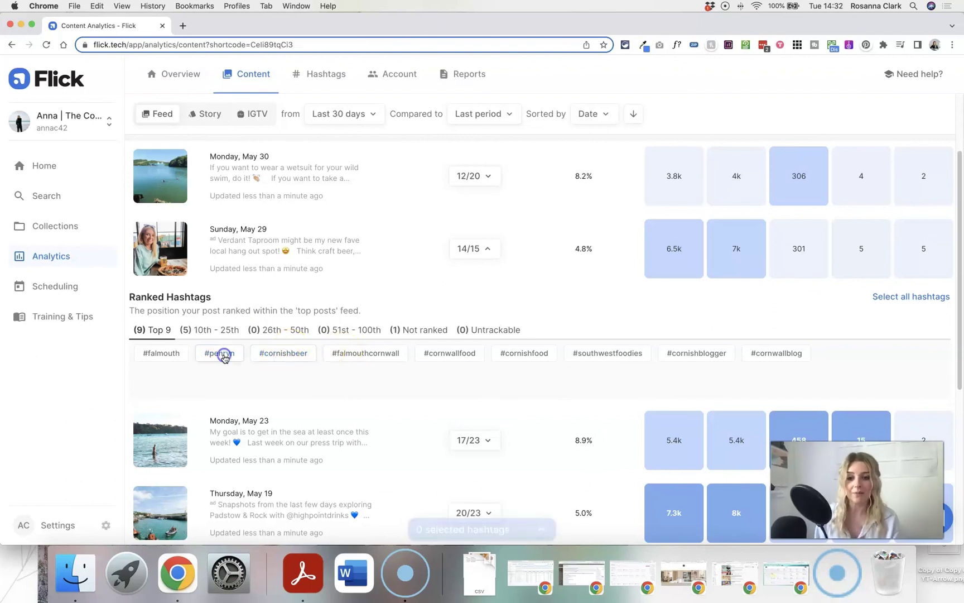
{"action": "left_click", "coordinate": [490, 251]}
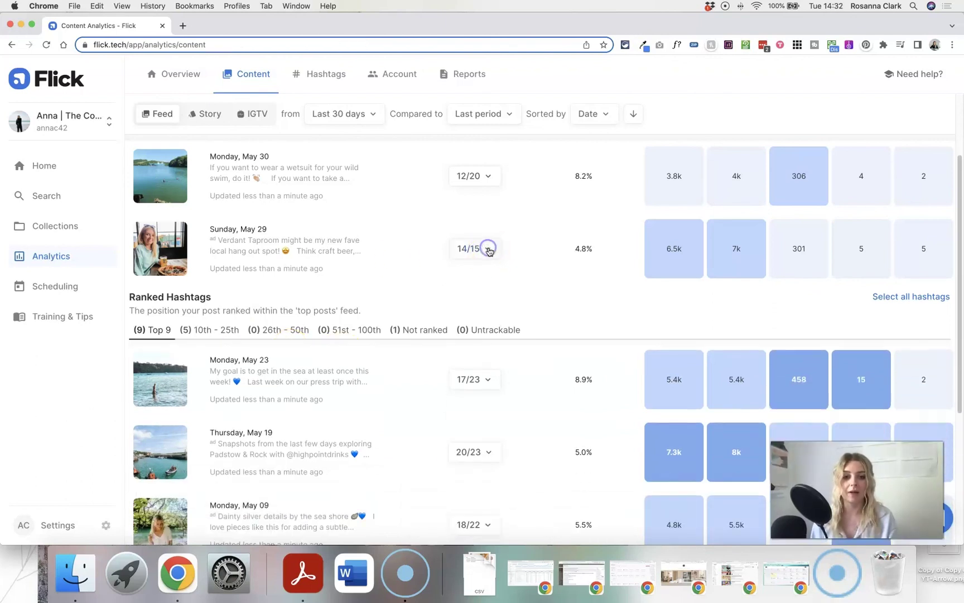
Review the engagement rate, reach, impressions, likes, comments and saves across all feed posts from the last 30 days
{"action": "scroll", "coordinate": [735, 241], "scroll_direction": "up", "scroll_amount": 2}
{"action": "scroll", "coordinate": [735, 242], "scroll_direction": "up", "scroll_amount": 1}
{"action": "scroll", "coordinate": [727, 351], "scroll_direction": "down", "scroll_amount": 5}
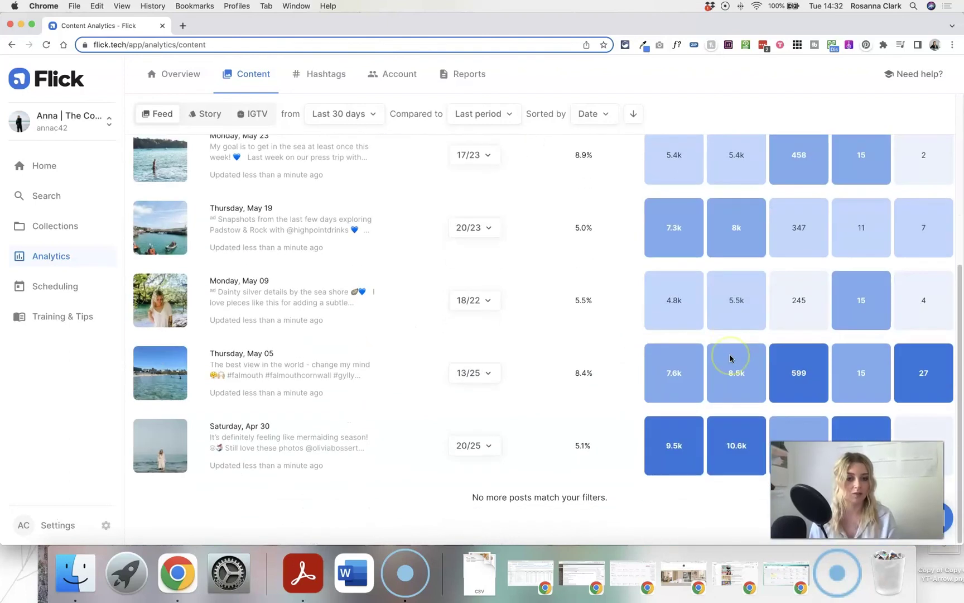
{"action": "scroll", "coordinate": [731, 362], "scroll_direction": "up", "scroll_amount": 5}
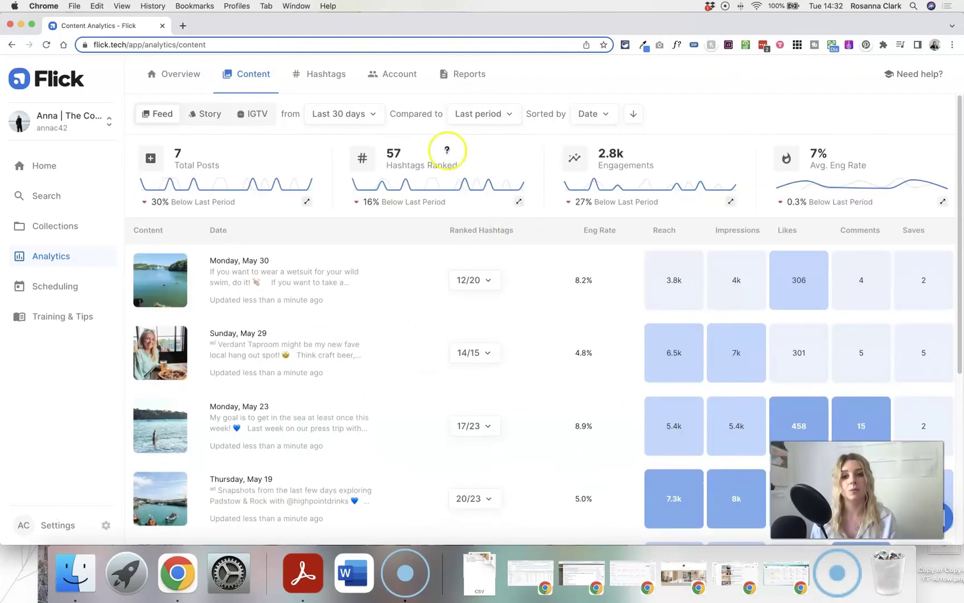
Review the story analytics, examining views, completion, taps and exits for each day's stories
{"action": "left_click", "coordinate": [205, 113]}
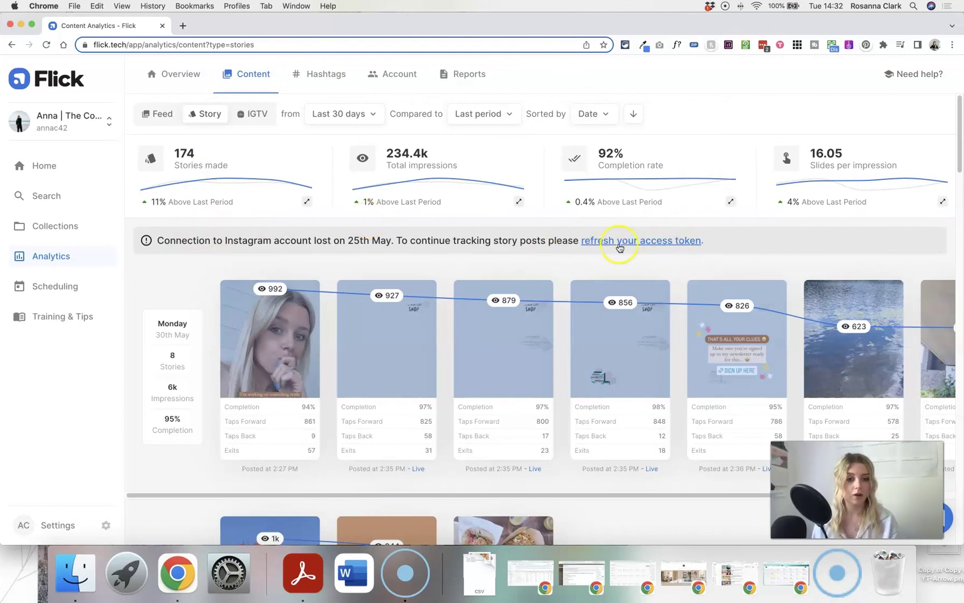
{"action": "scroll", "coordinate": [243, 381], "scroll_direction": "down", "scroll_amount": 3}
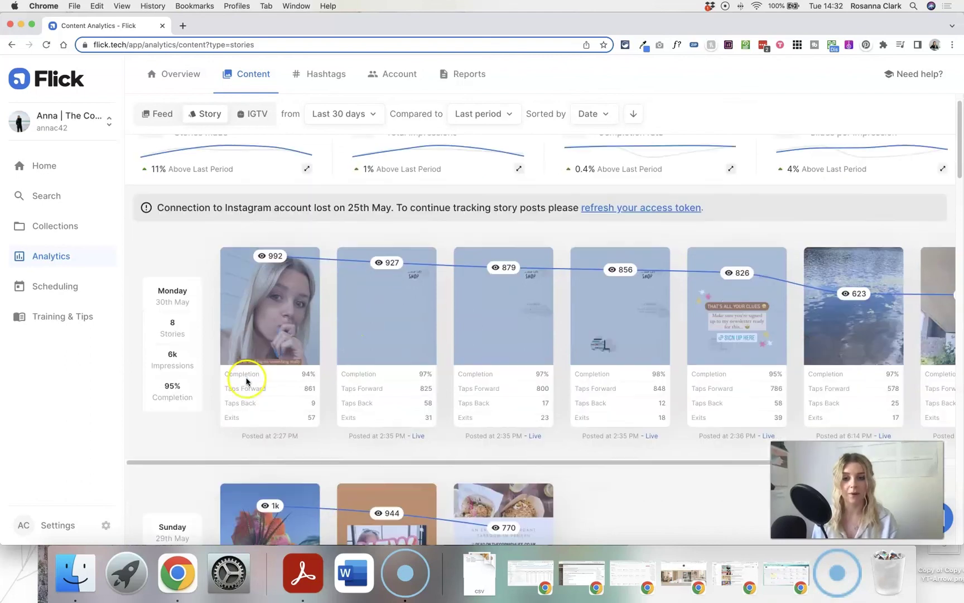
{"action": "scroll", "coordinate": [631, 330], "scroll_direction": "down", "scroll_amount": 7}
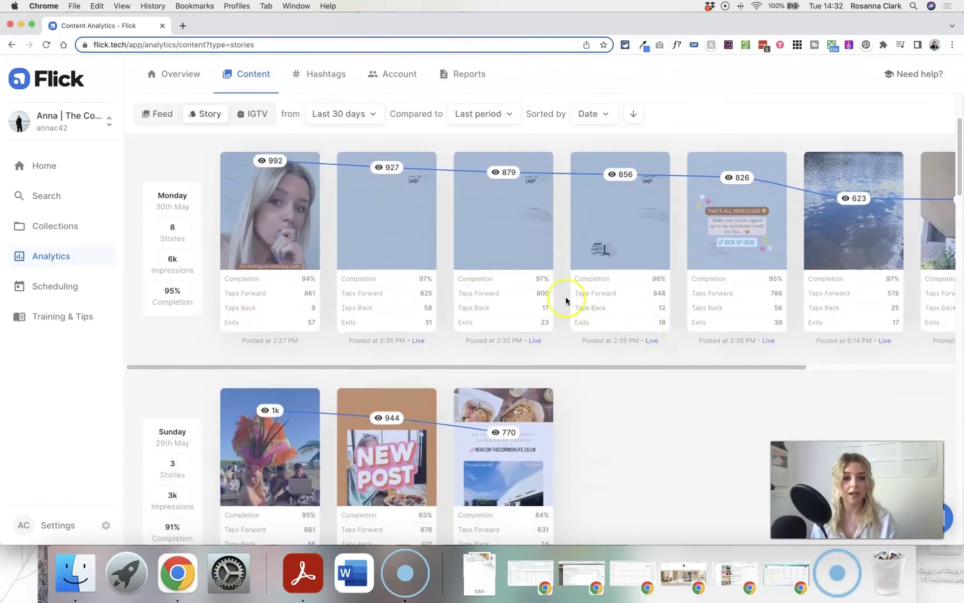
{"action": "scroll", "coordinate": [618, 339], "scroll_direction": "down", "scroll_amount": 3}
{"action": "scroll", "coordinate": [619, 338], "scroll_direction": "up", "scroll_amount": 12}
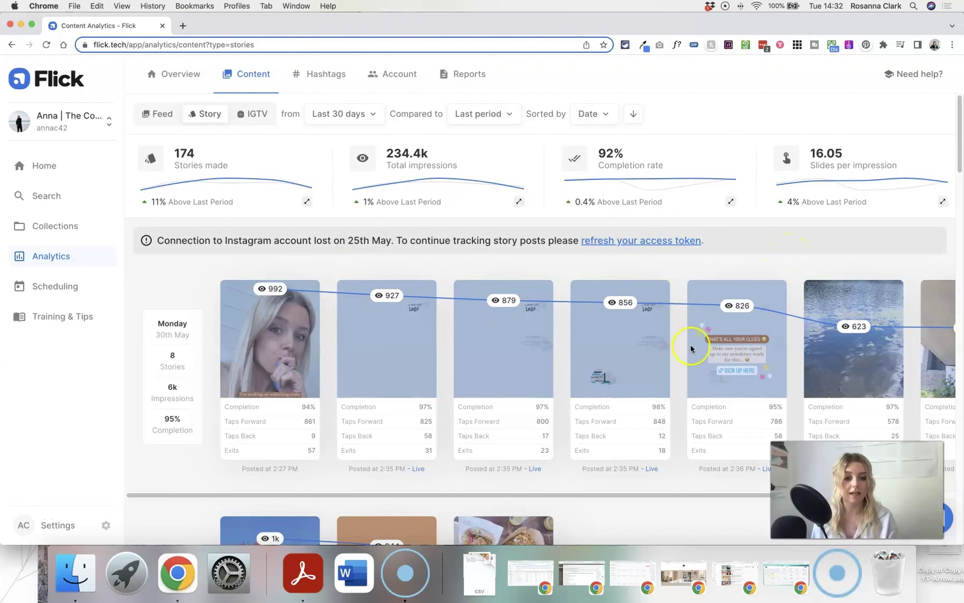
Review the hashtag analytics for the last 30 days, examining ranking positions and the top, mid-level, low-performance and too-early-to-tell hashtag groups
{"action": "scroll", "coordinate": [690, 345], "scroll_direction": "right", "scroll_amount": 3}
{"action": "scroll", "coordinate": [691, 345], "scroll_direction": "left", "scroll_amount": 3}
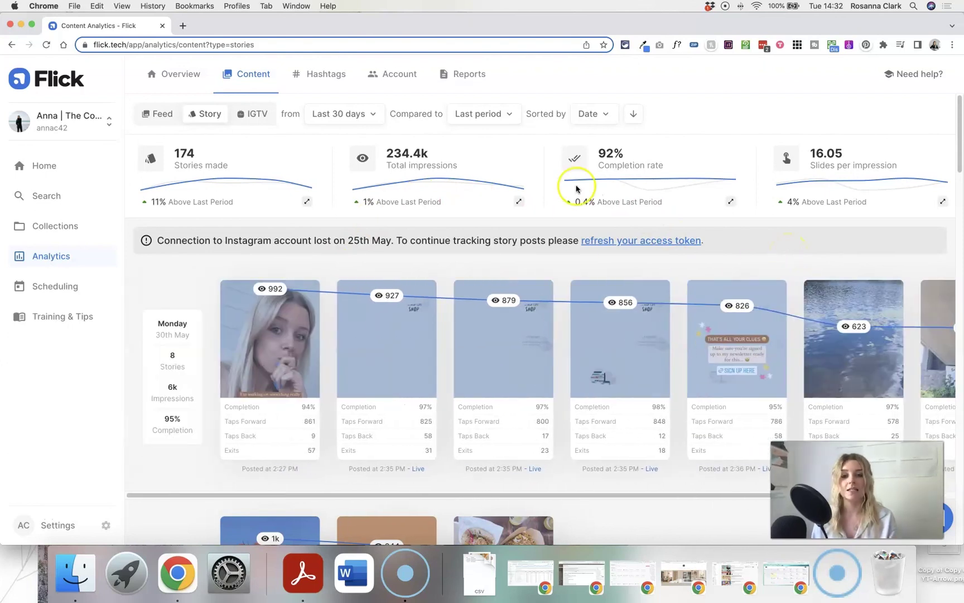
{"action": "left_click", "coordinate": [316, 83]}
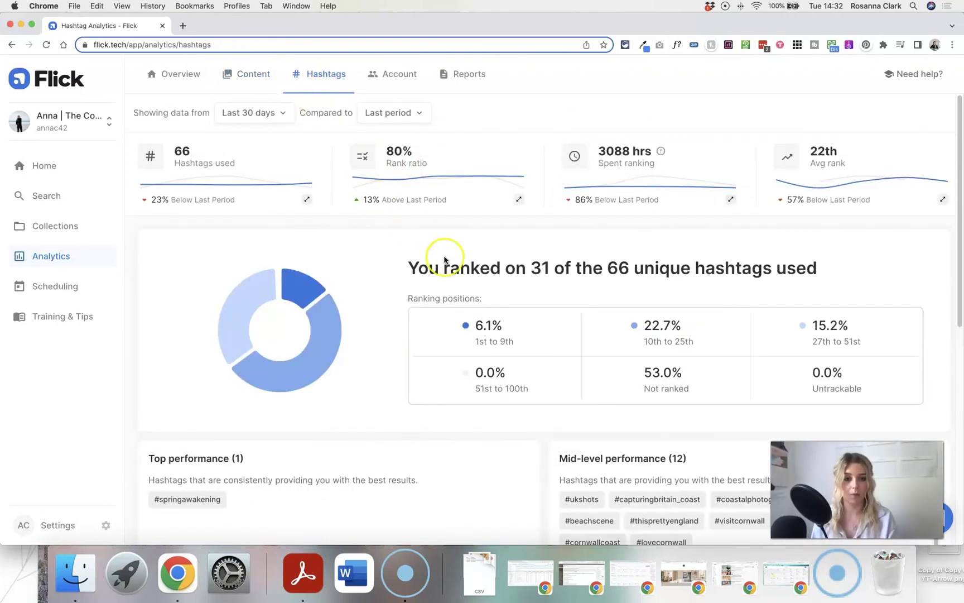
{"action": "scroll", "coordinate": [445, 260], "scroll_direction": "down", "scroll_amount": 5}
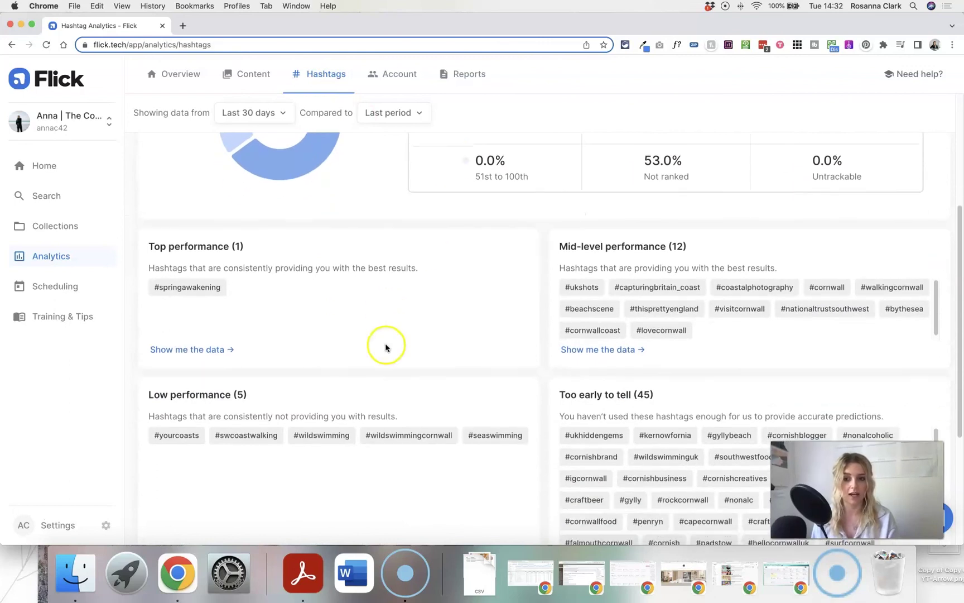
{"action": "scroll", "coordinate": [392, 353], "scroll_direction": "down", "scroll_amount": 2}
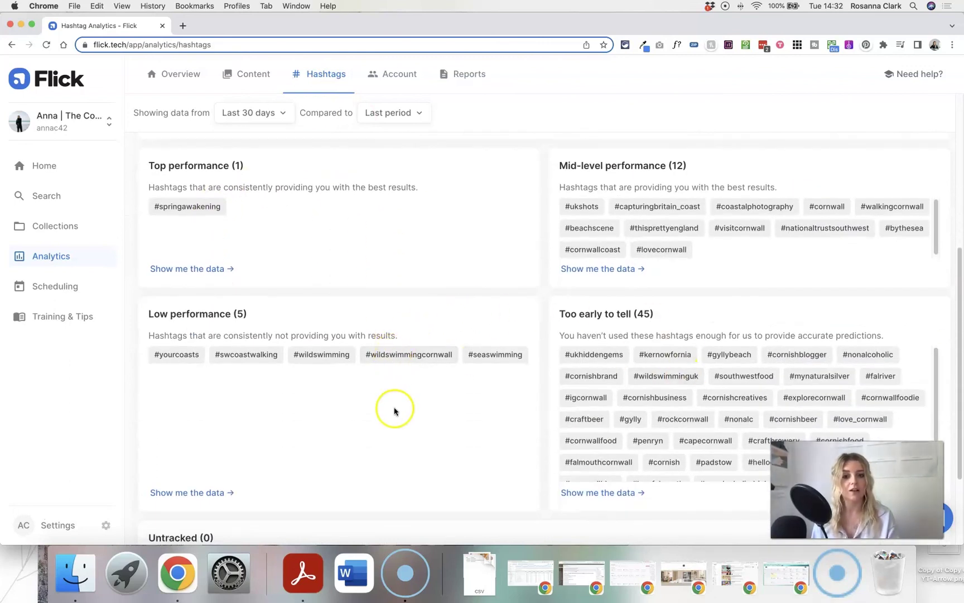
{"action": "scroll", "coordinate": [697, 372], "scroll_direction": "down", "scroll_amount": 3}
{"action": "scroll", "coordinate": [740, 406], "scroll_direction": "up", "scroll_amount": 3}
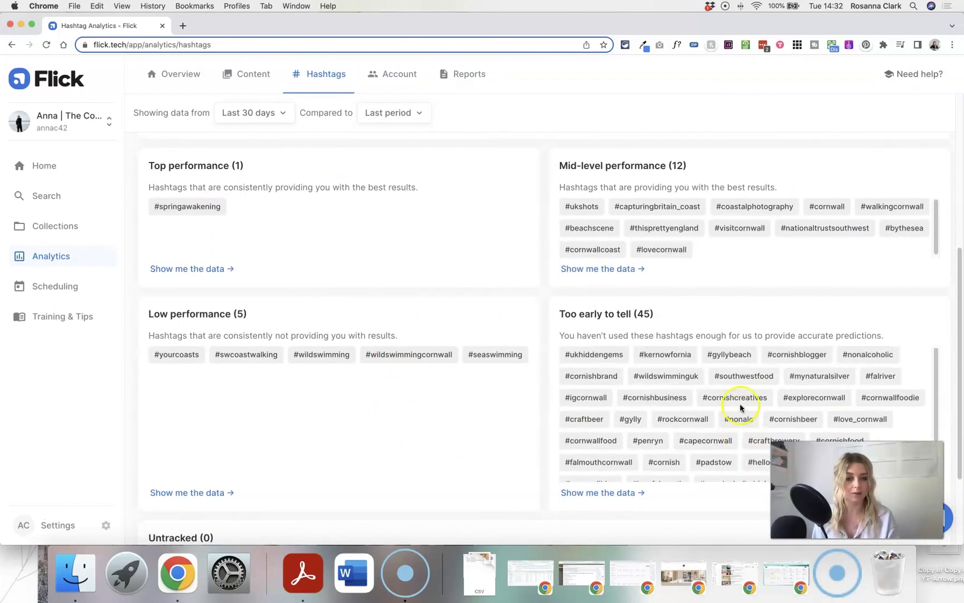
{"action": "scroll", "coordinate": [758, 272], "scroll_direction": "down", "scroll_amount": 3}
{"action": "scroll", "coordinate": [745, 275], "scroll_direction": "up", "scroll_amount": 10}
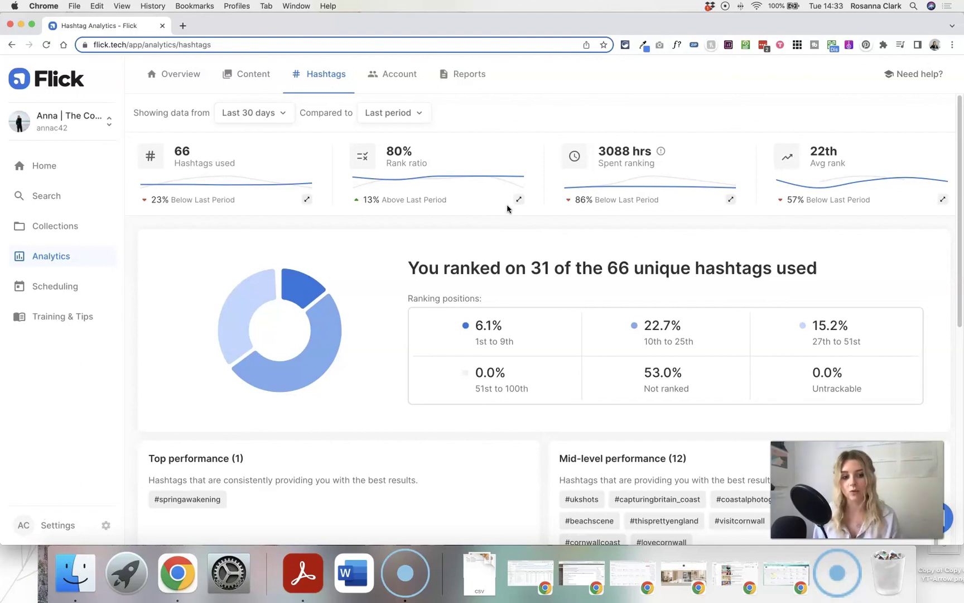
Review the account analytics for the last 30 days, examining the audience activity heatmap and the followers' top countries
{"action": "left_click", "coordinate": [390, 75]}
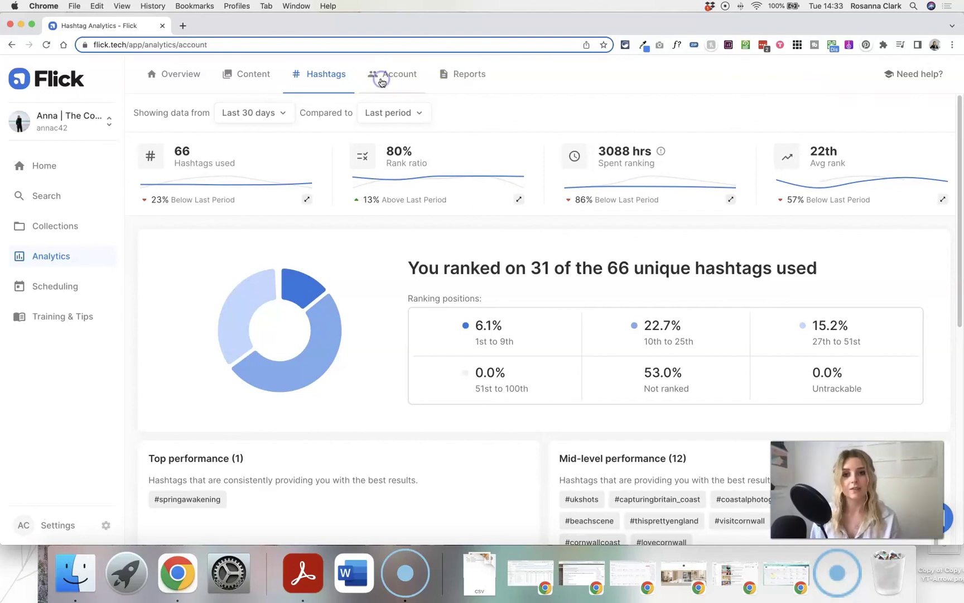
{"action": "left_click", "coordinate": [525, 243]}
{"action": "scroll", "coordinate": [525, 243], "scroll_direction": "down", "scroll_amount": 10}
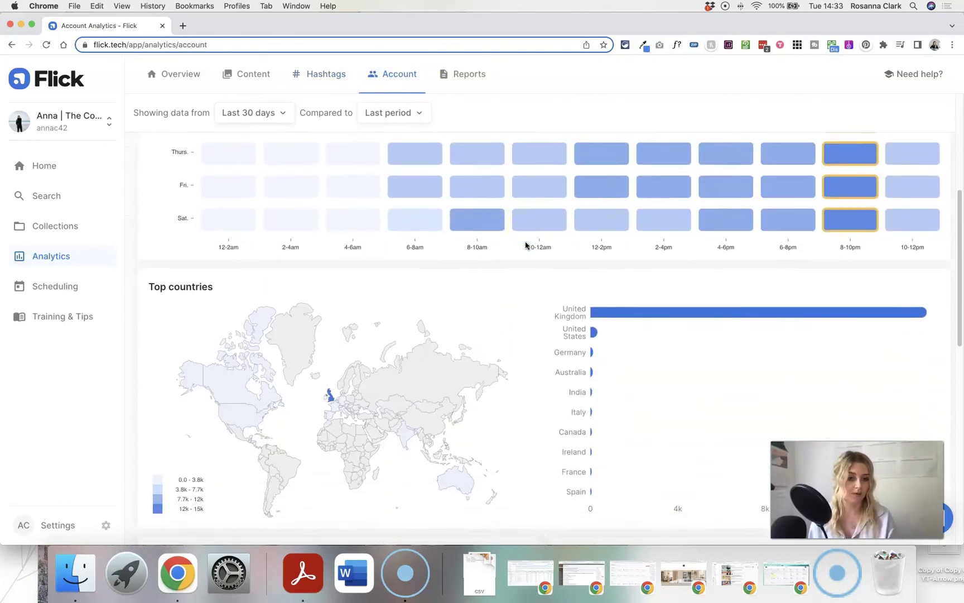
{"action": "scroll", "coordinate": [525, 244], "scroll_direction": "up", "scroll_amount": 10}
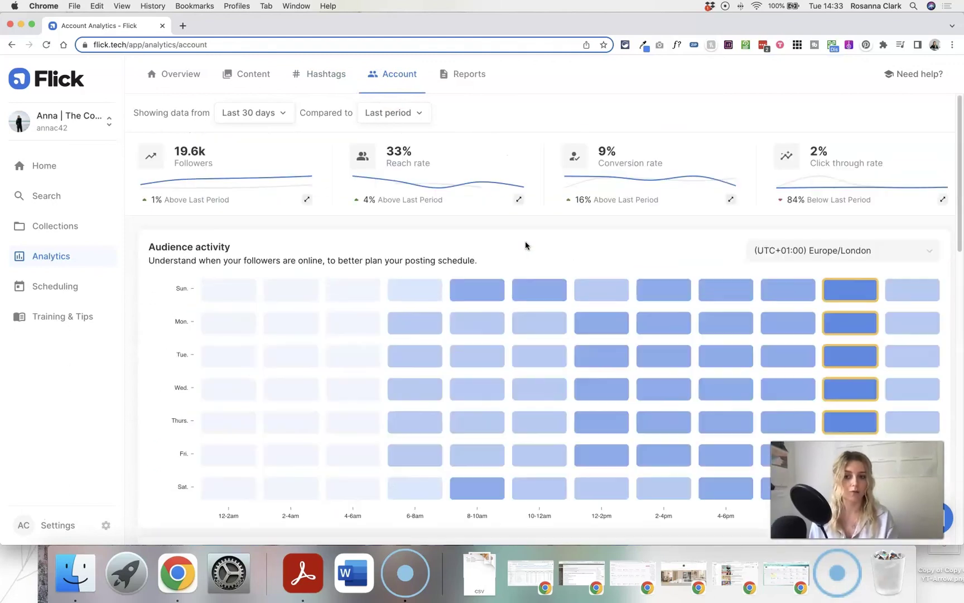